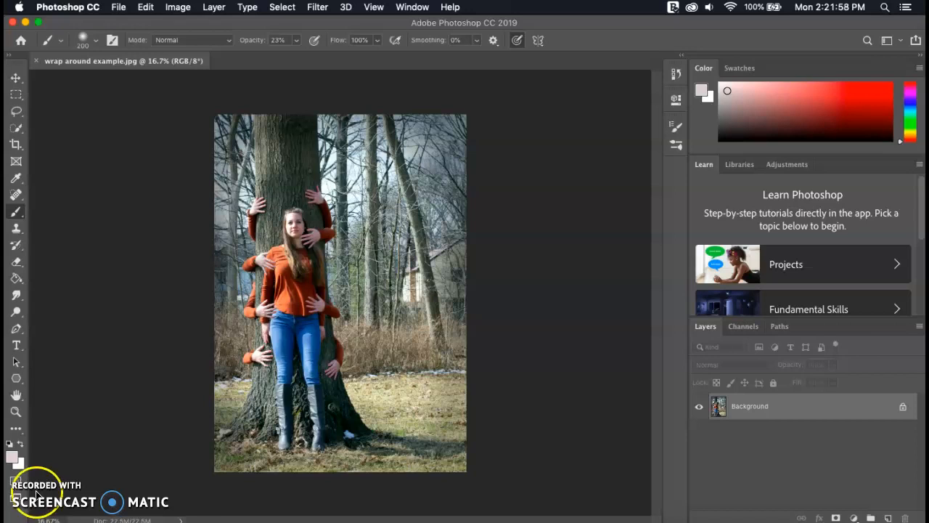
Step: Load 1.jpg through 9.jpg from the wrap around folder into one layered stack, with automatic alignment of the source images
click(119, 6)
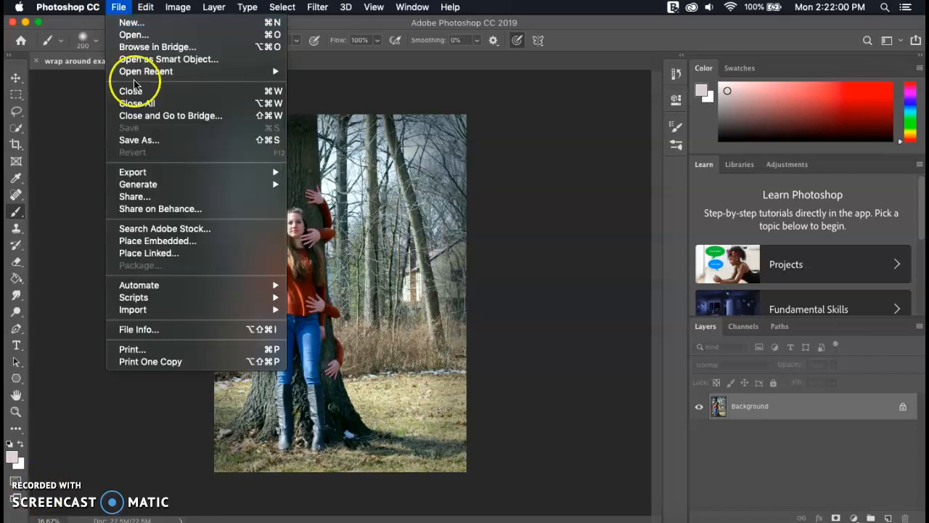
mouse_move(163, 303)
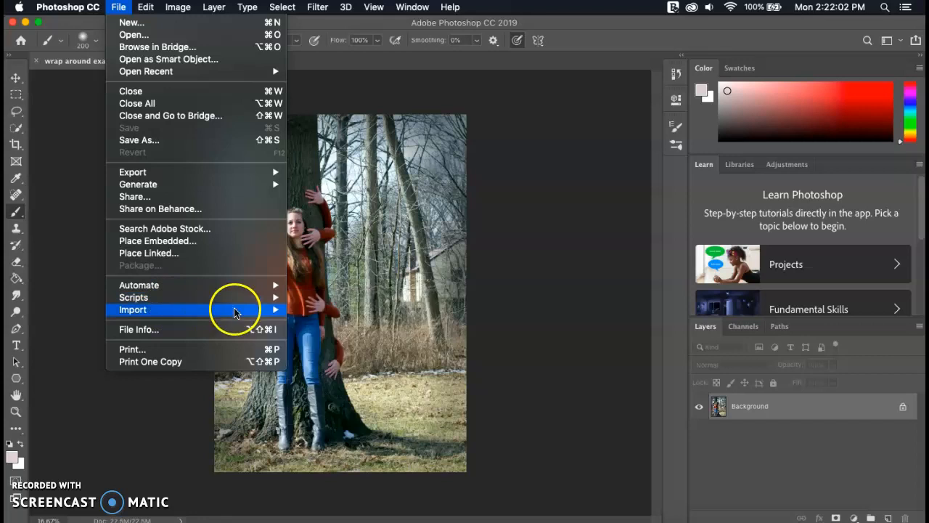
click(334, 389)
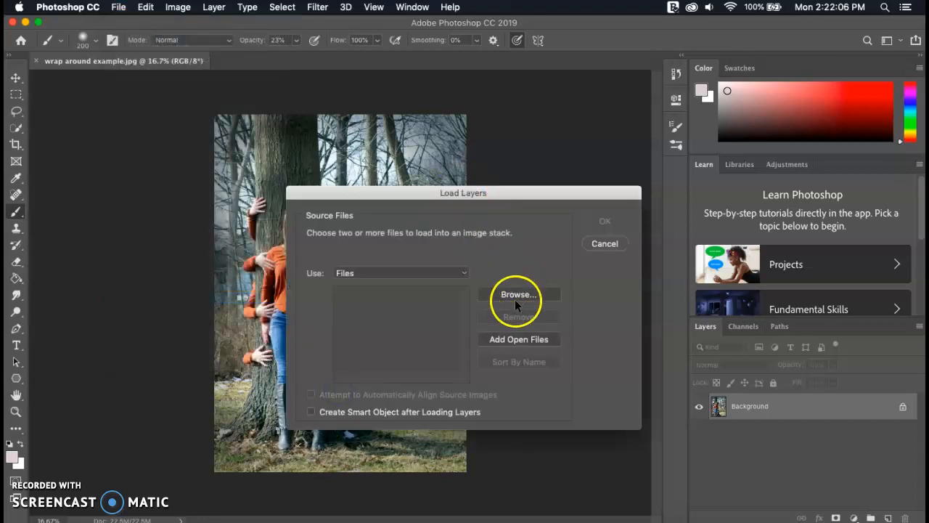
click(513, 295)
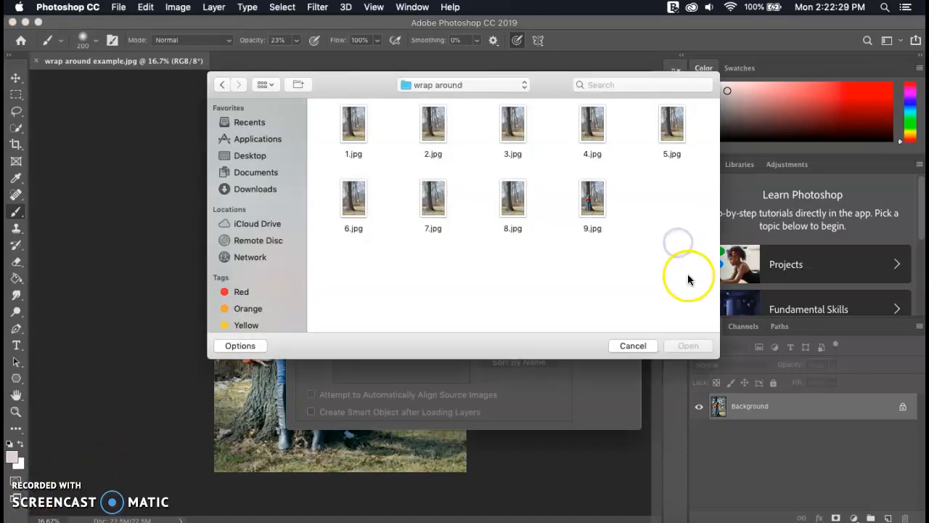
key(super+a)
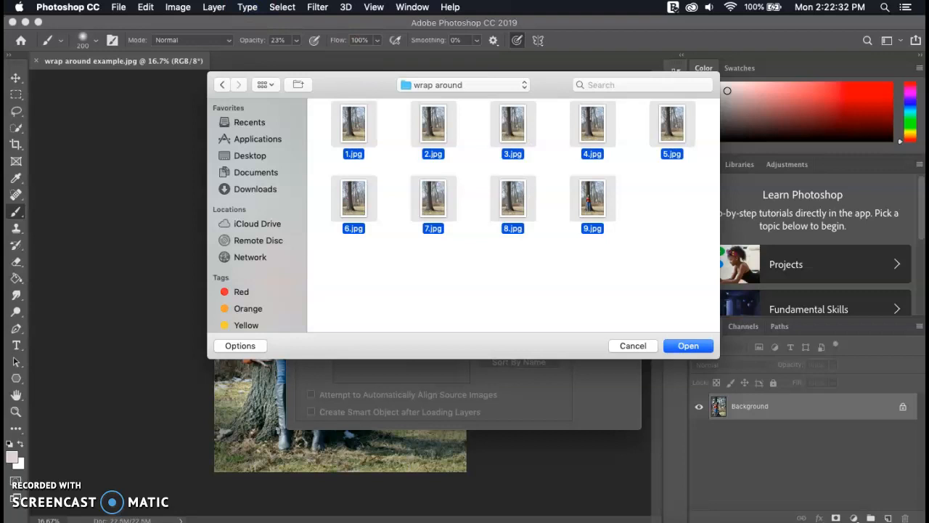
click(687, 341)
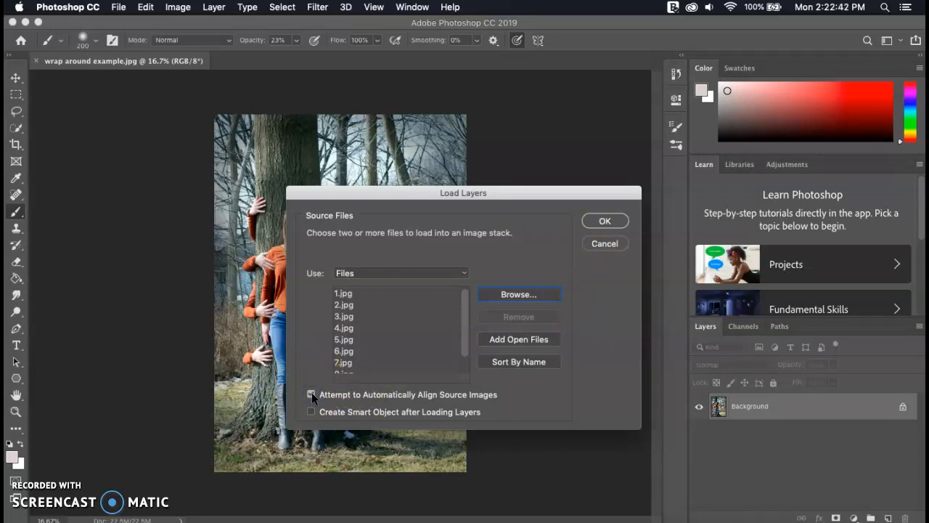
click(602, 222)
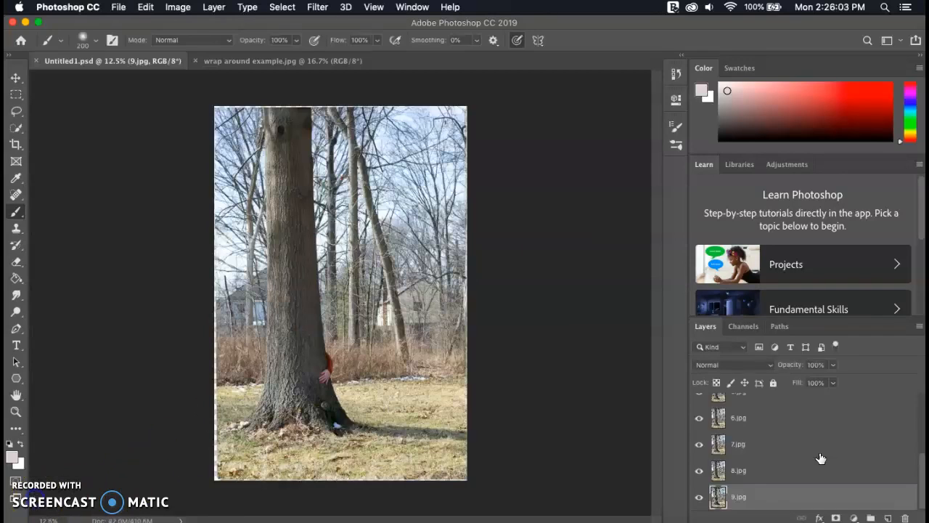
Step: Hide layers 1.jpg through 9.jpg one after another to examine the arm position in each photo
scroll(822, 456, up, 5)
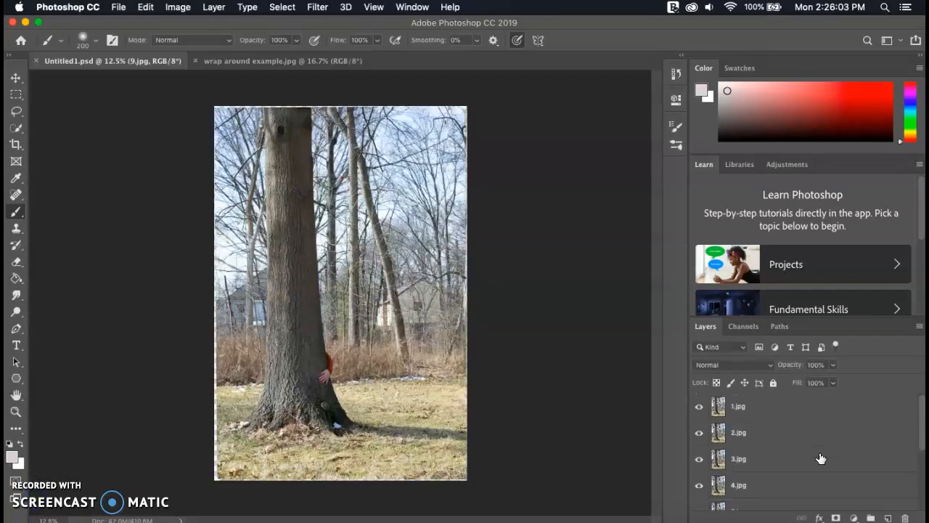
click(787, 416)
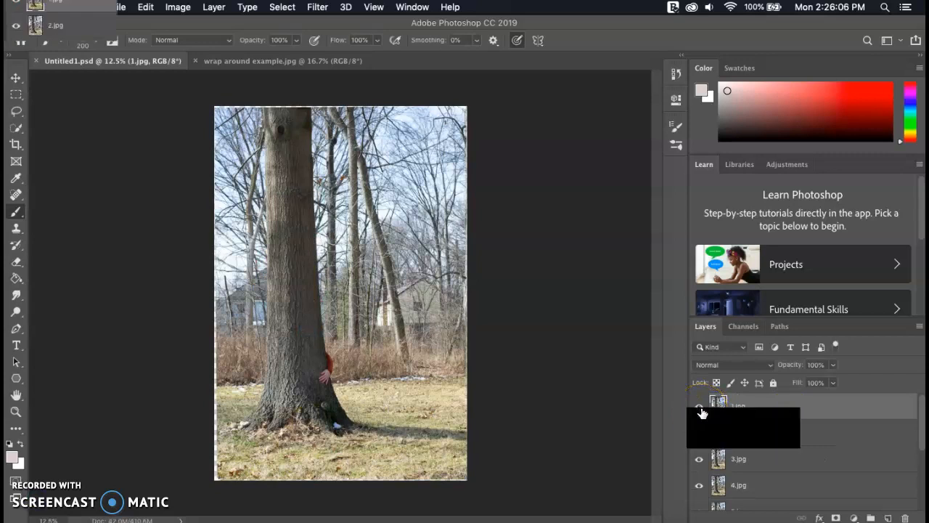
click(700, 409)
click(697, 434)
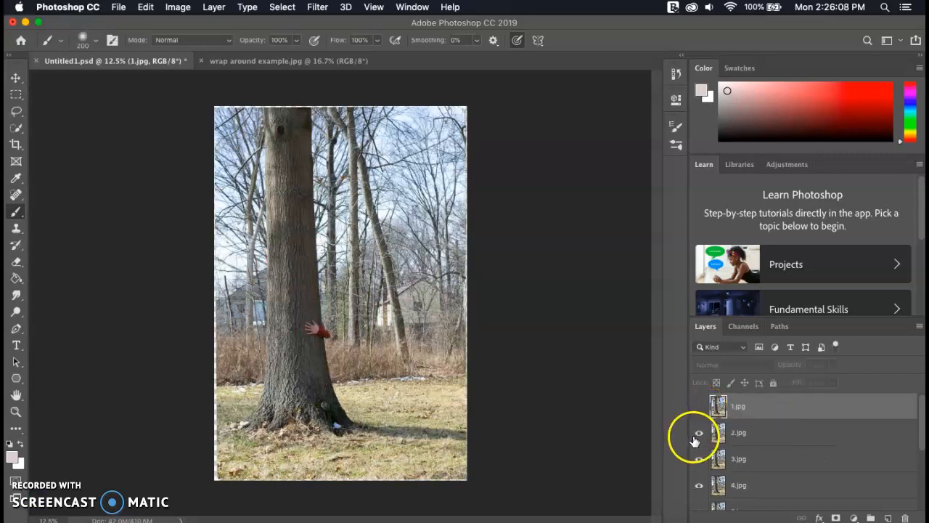
click(700, 460)
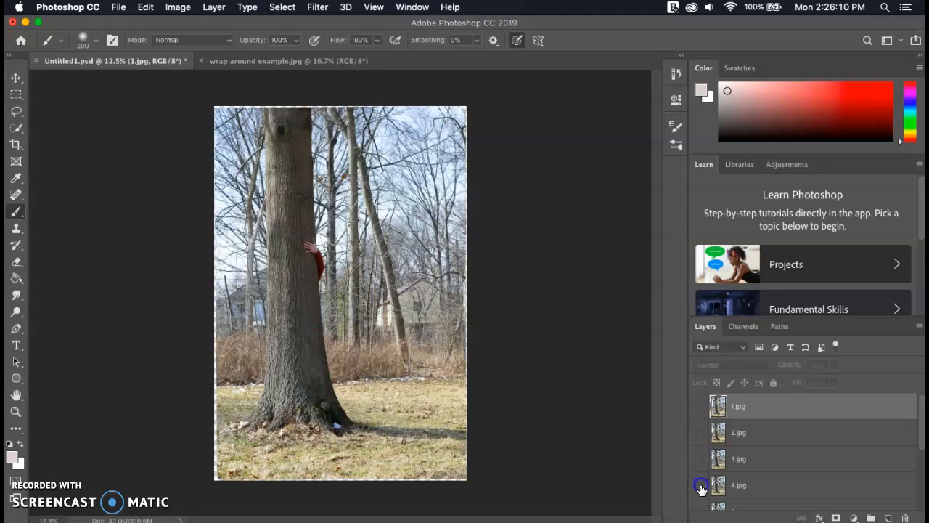
scroll(701, 465, down, 3)
click(699, 431)
click(700, 456)
click(699, 480)
scroll(701, 483, down, 1)
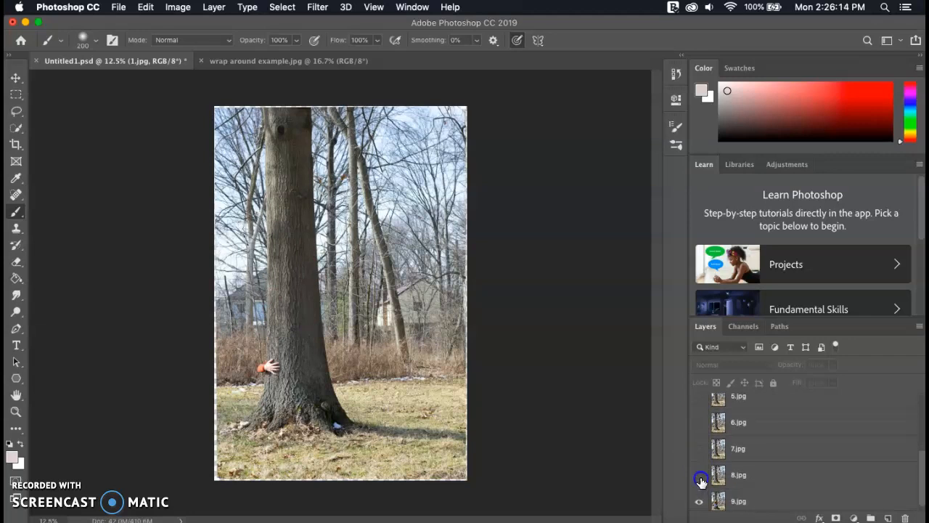
click(700, 478)
click(699, 501)
Step: Show all the layers again one by one, from 9.jpg up to 1.jpg
click(699, 501)
click(699, 474)
click(699, 449)
click(700, 432)
scroll(700, 430, up, 3)
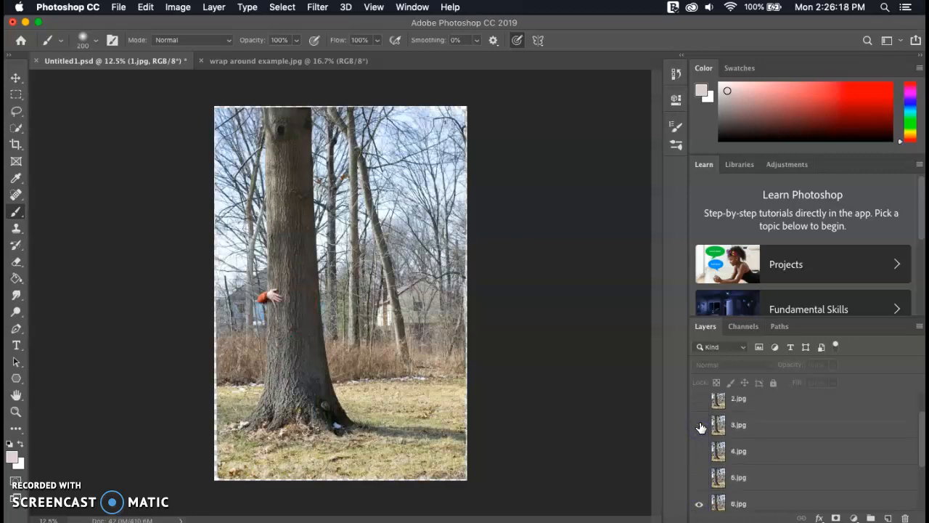
click(700, 479)
click(699, 453)
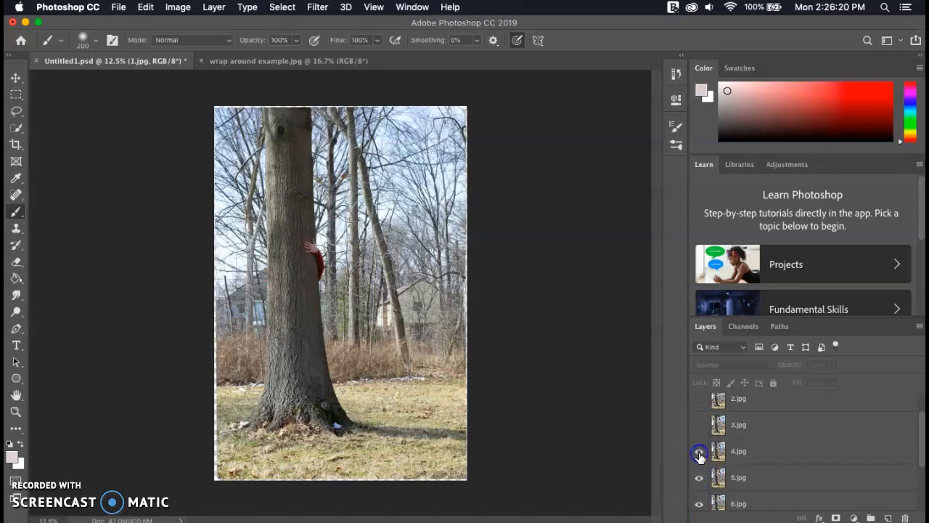
click(699, 425)
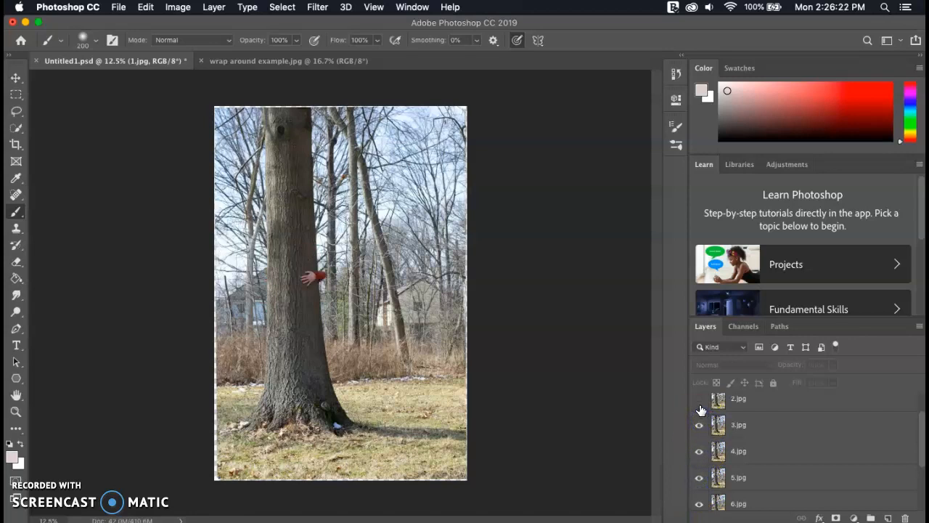
click(700, 400)
scroll(700, 410, up, 1)
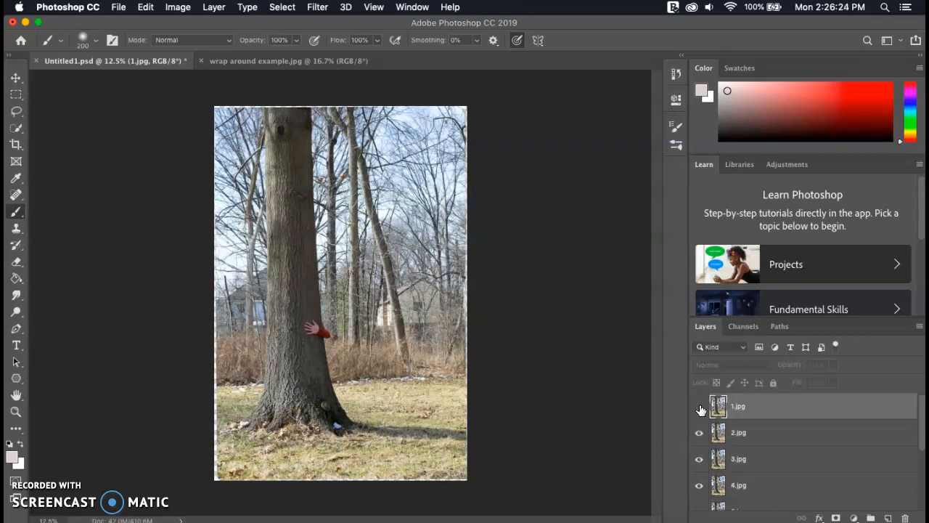
click(700, 408)
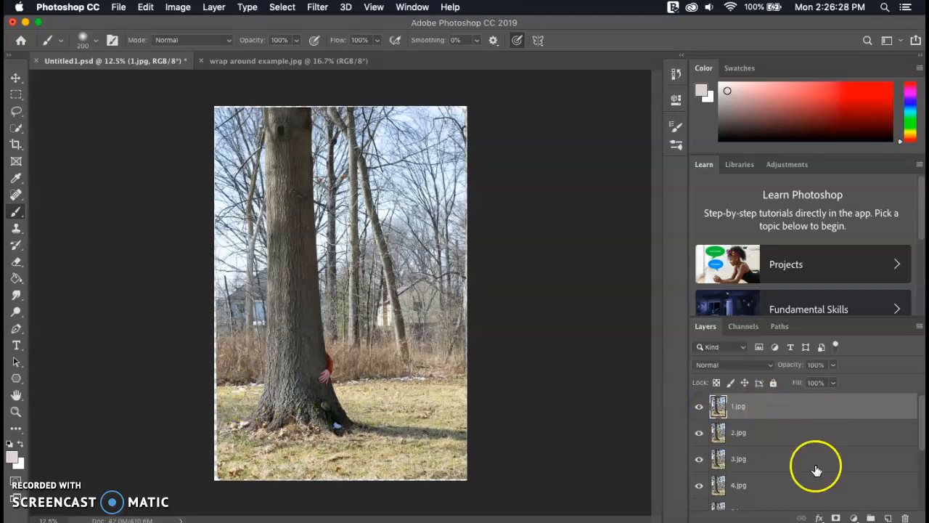
Step: Isolate the lowest arm on the trunk's right side in layer 1.jpg with a black-painted, inverted layer mask, and hide the layer
click(836, 517)
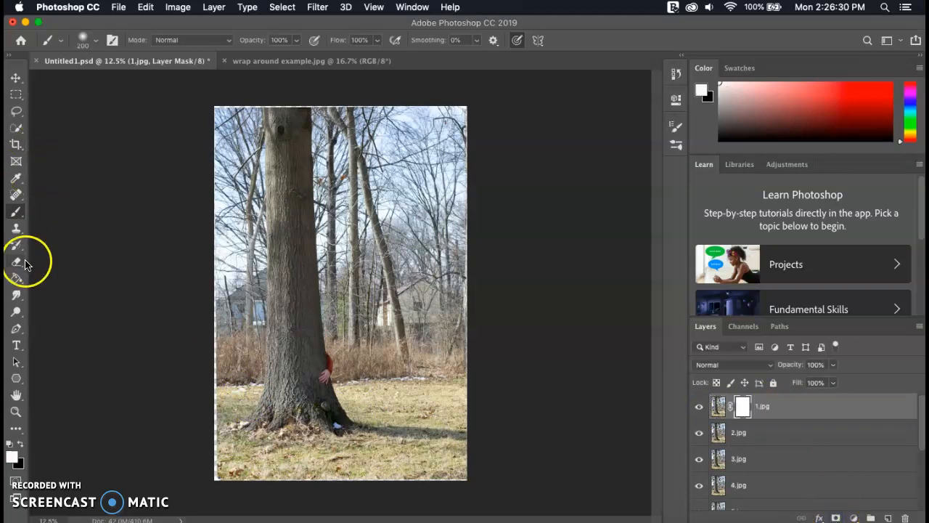
click(21, 444)
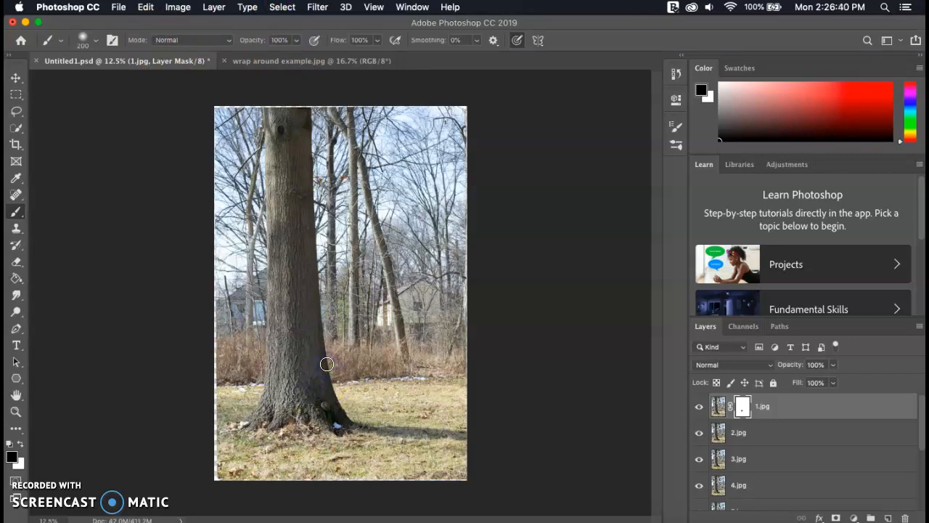
key(super+i)
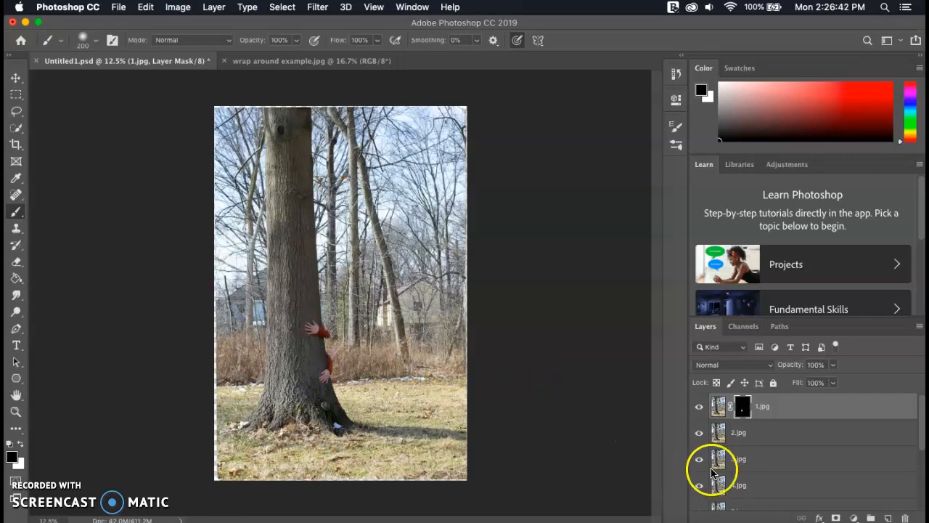
click(699, 406)
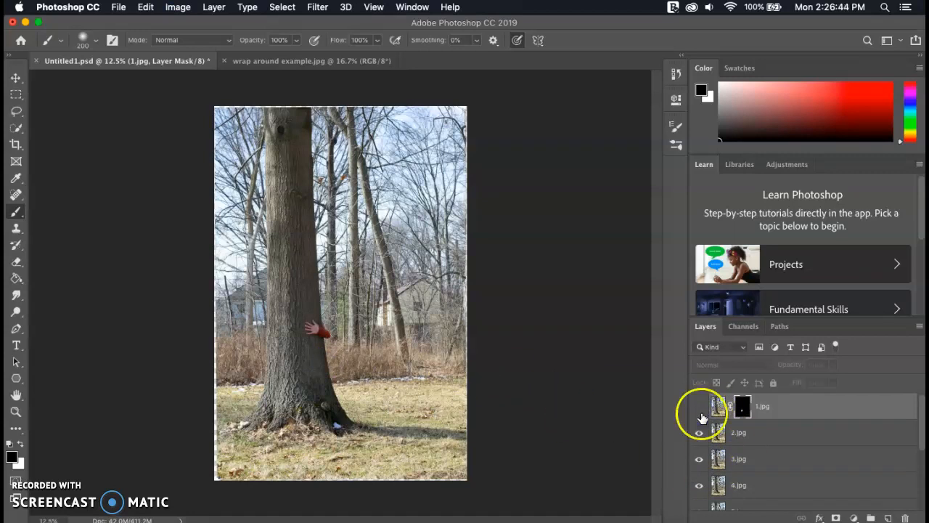
Step: Mask layer 2.jpg by painting black over its arm and inverting the mask, and hide the layer
click(732, 433)
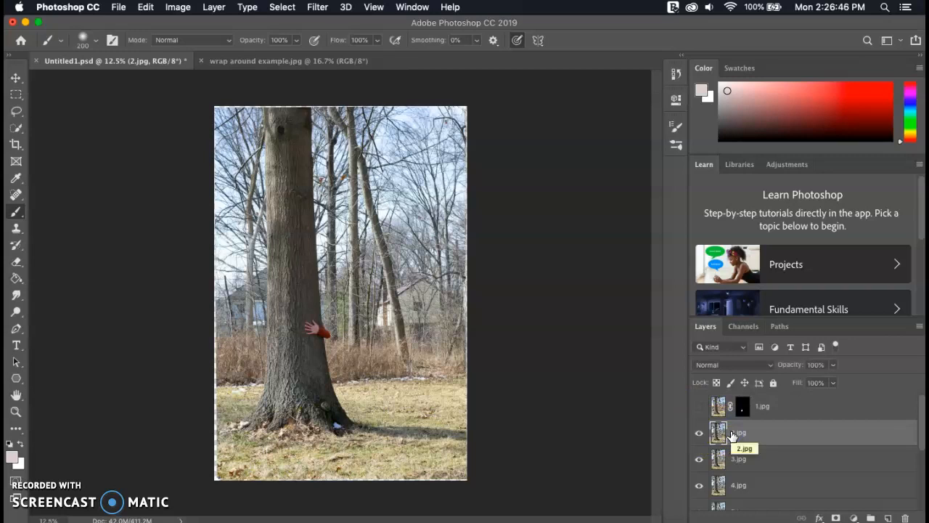
click(835, 517)
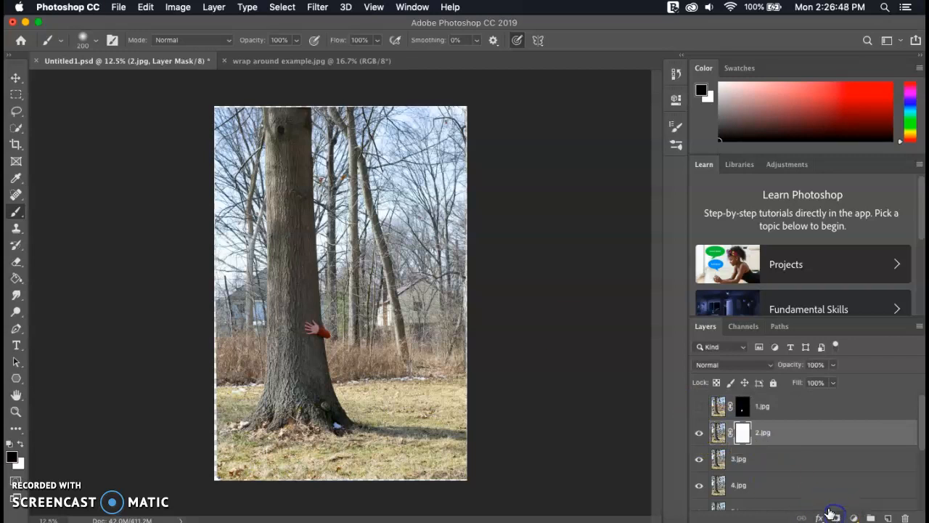
mouse_move(298, 297)
mouse_down()
mouse_move(331, 334)
mouse_move(320, 336)
mouse_up()
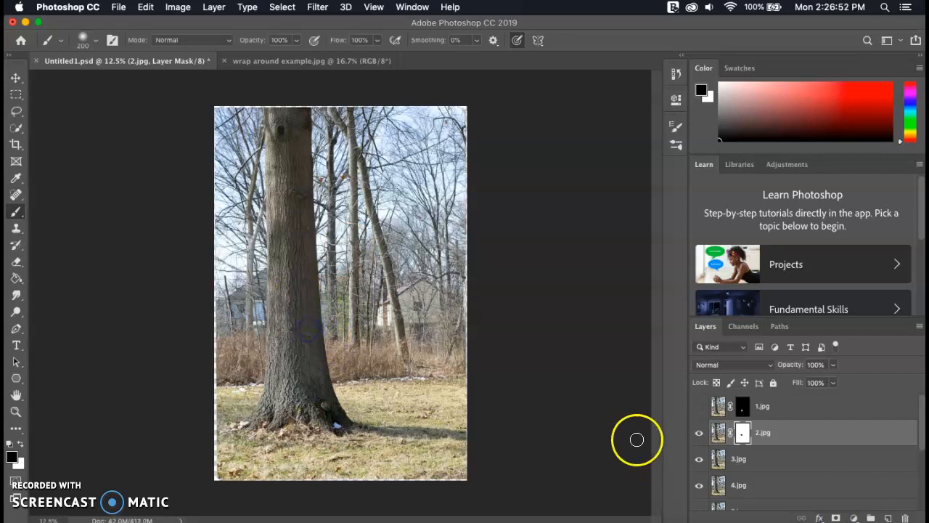
key(super+i)
click(700, 433)
Step: Mask layer 3.jpg so only its arm on the trunk's right side remains, using black paint and mask inversion, and hide the layer
click(759, 458)
click(838, 517)
key(x)
click(311, 291)
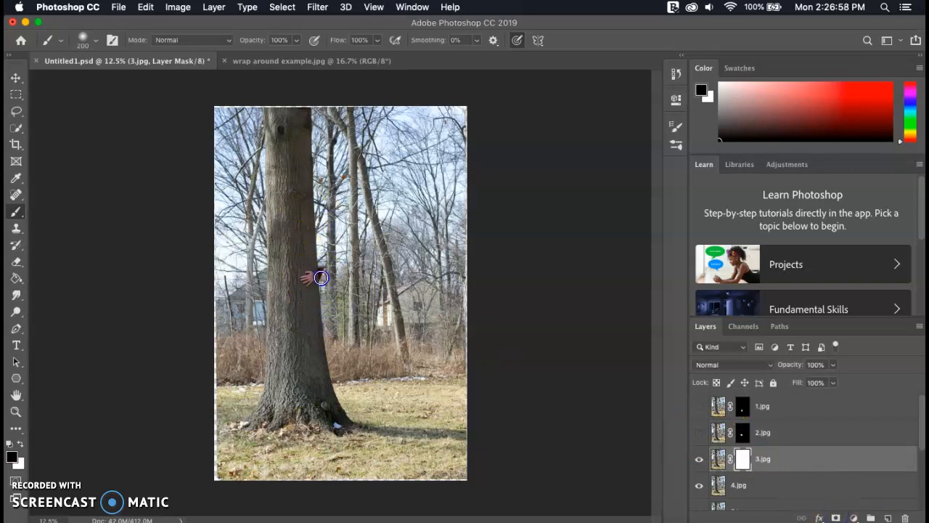
click(579, 421)
click(340, 304)
key(super+i)
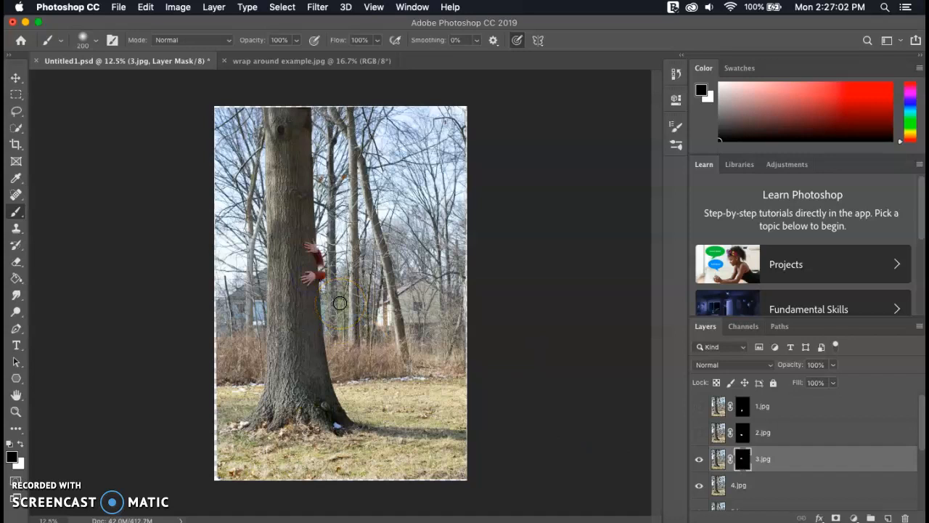
key(super+plus)
key(super+plus)
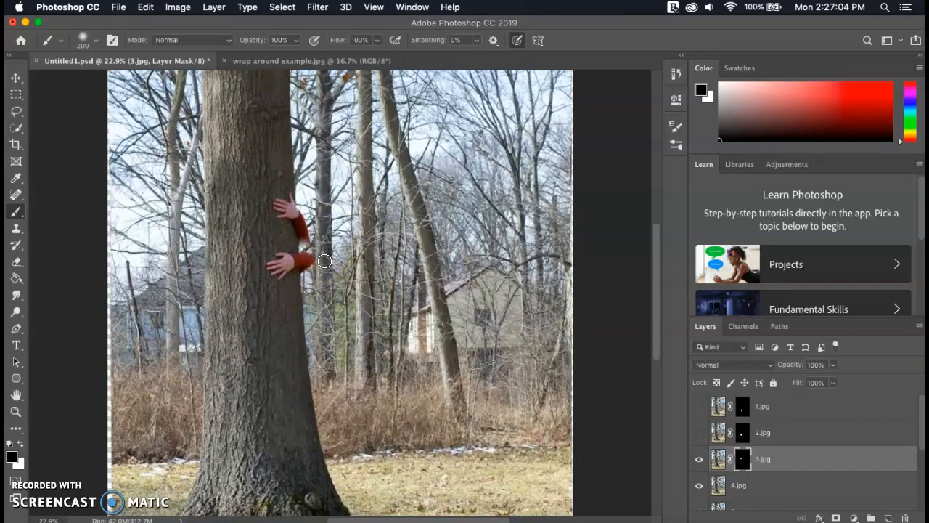
key(super+minus)
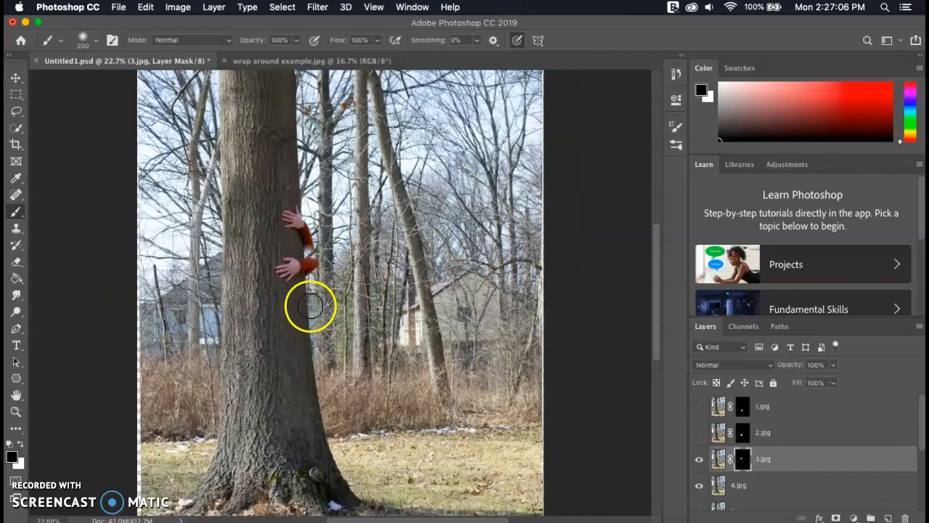
key(super+minus)
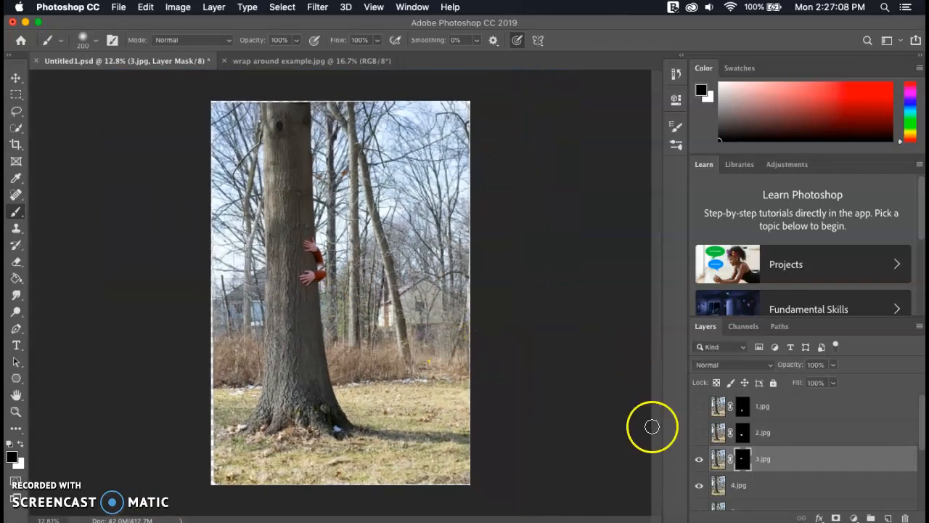
click(699, 459)
Step: Isolate the upper arm on the trunk's right side in layer 4.jpg with a painted, inverted layer mask, and hide the layer
click(742, 488)
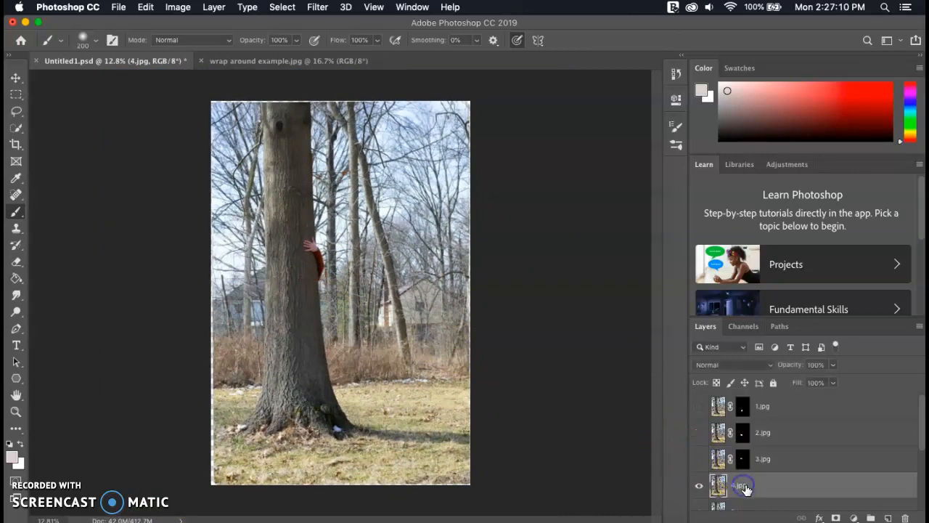
click(836, 518)
drag(318, 268, 320, 263)
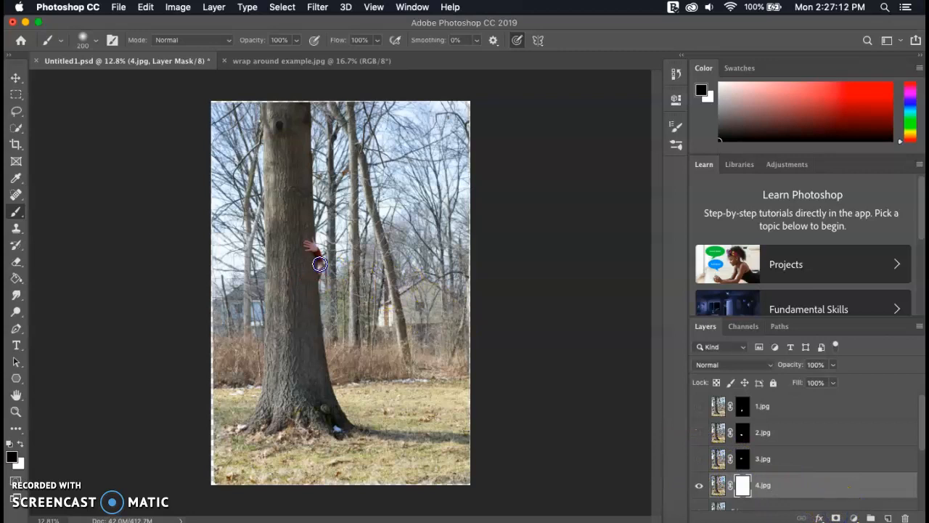
click(440, 270)
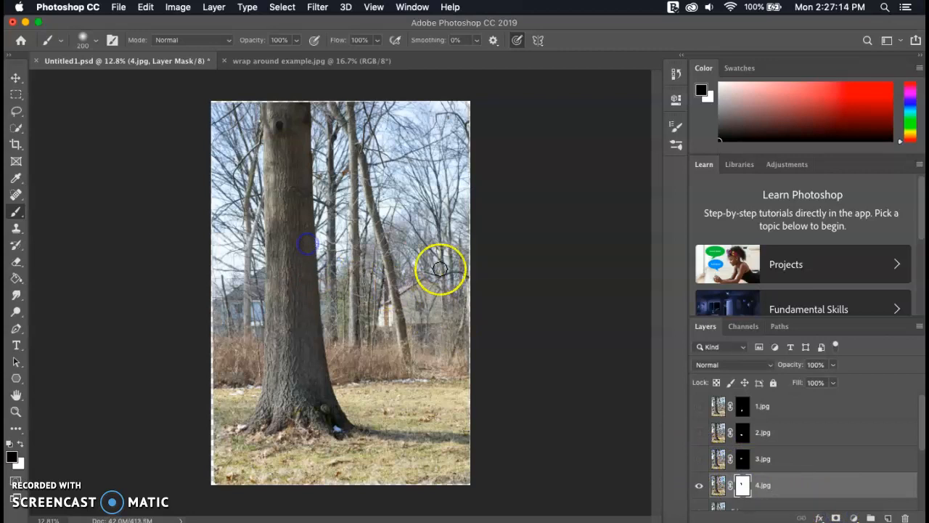
scroll(726, 440, down, 4)
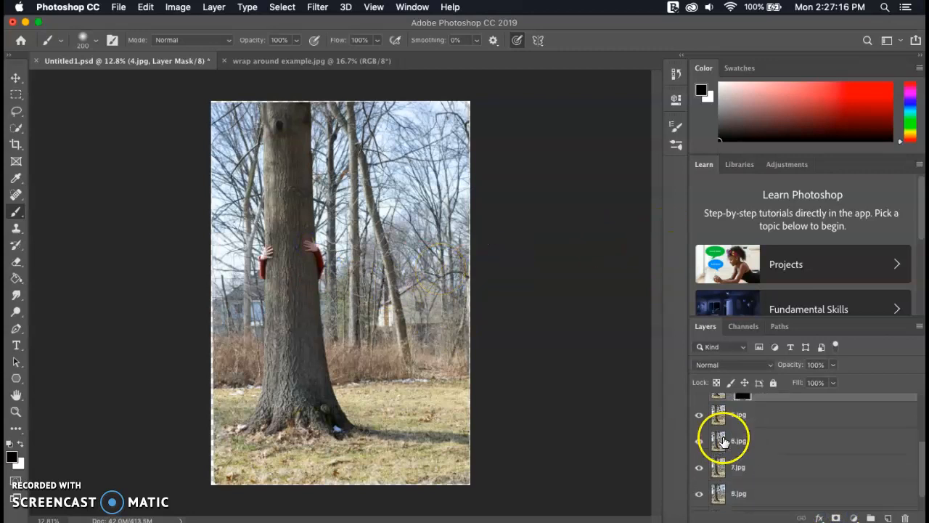
click(701, 399)
Step: Add a layer mask to 5.jpg, paint black over the upper arm on the trunk's left side, and invert the mask
click(740, 411)
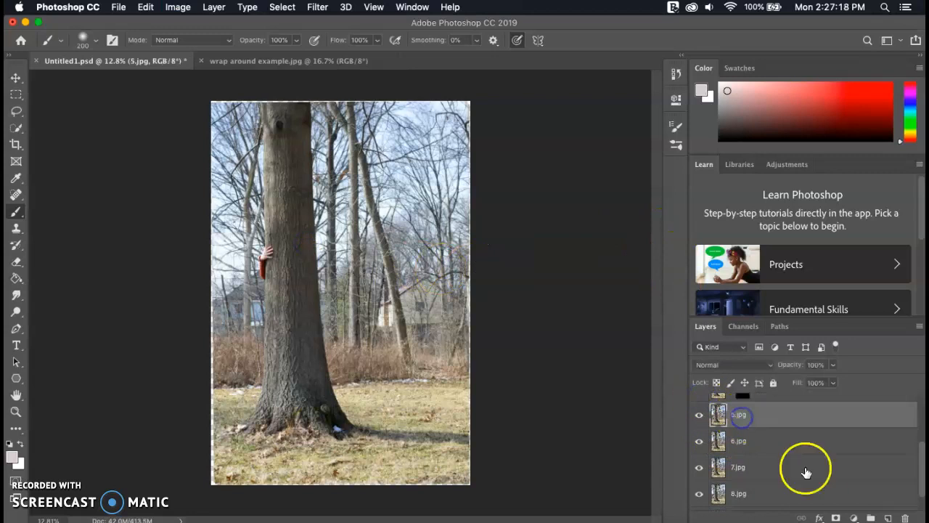
click(835, 518)
key(x)
mouse_move(241, 304)
mouse_down()
mouse_move(223, 231)
mouse_move(266, 246)
mouse_up()
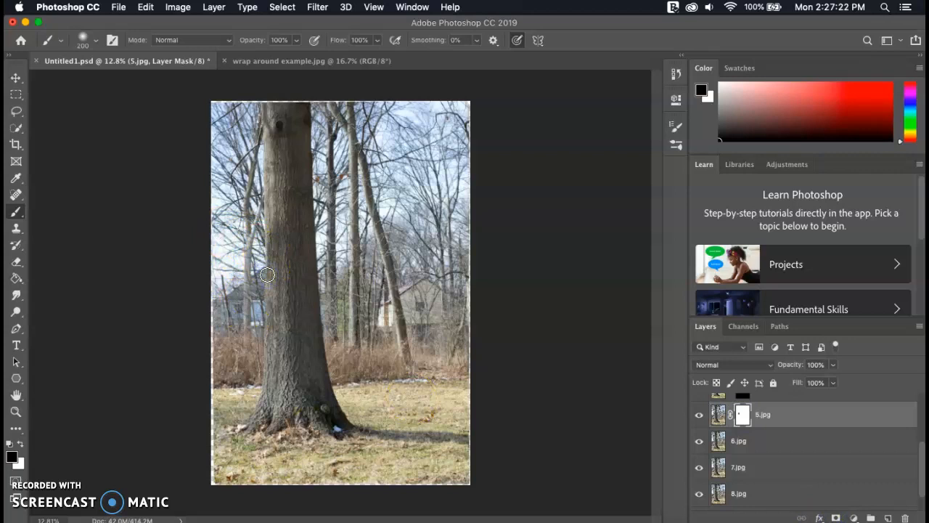
key(super+i)
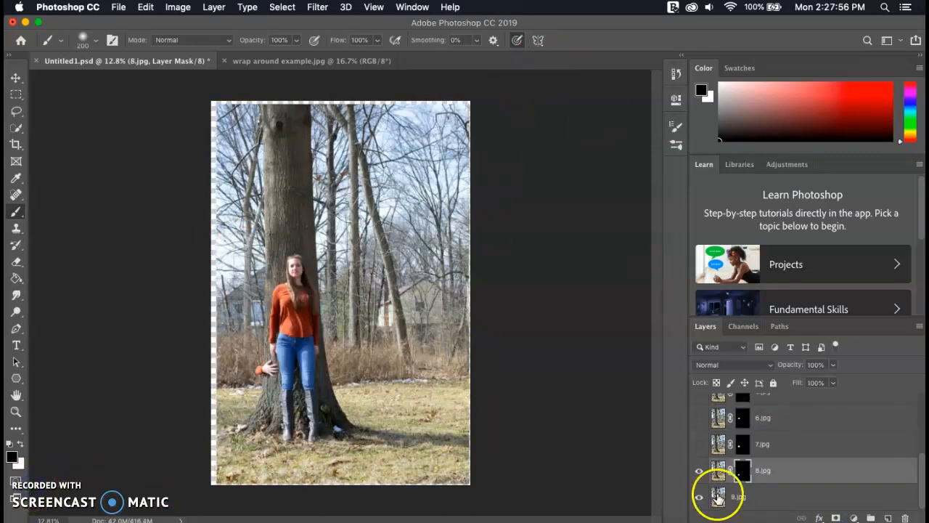
Step: Make the masked layers 1.jpg through 8.jpg visible together over 9.jpg and examine the combined arms
click(700, 471)
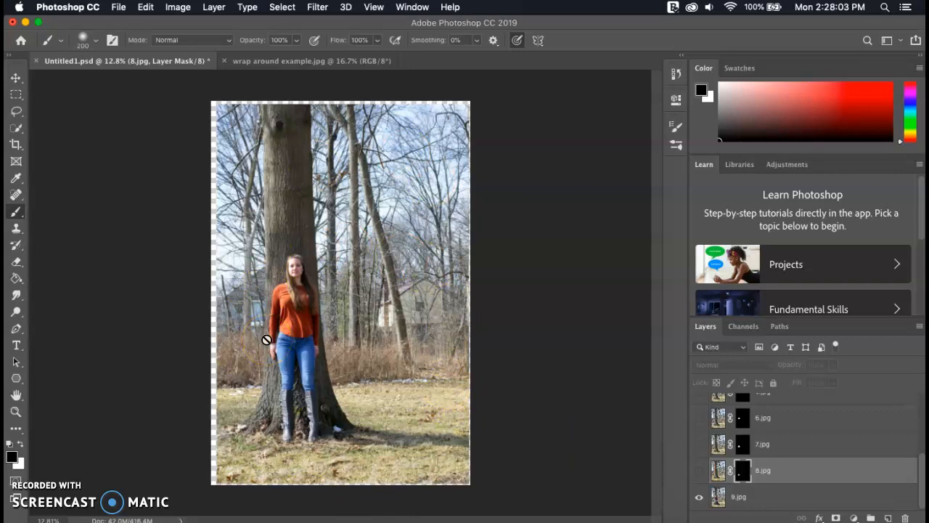
click(699, 470)
drag(699, 462, 699, 410)
scroll(390, 365, up, 3)
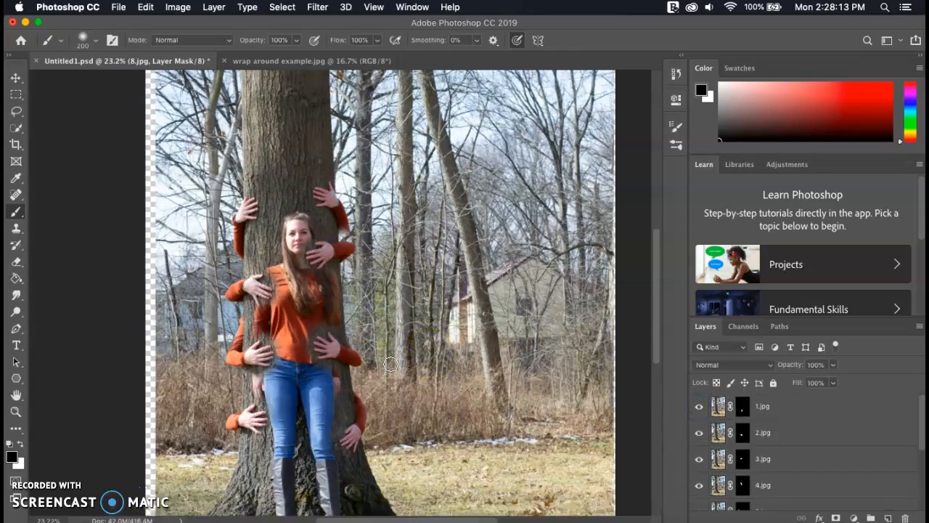
scroll(390, 364, up, 1)
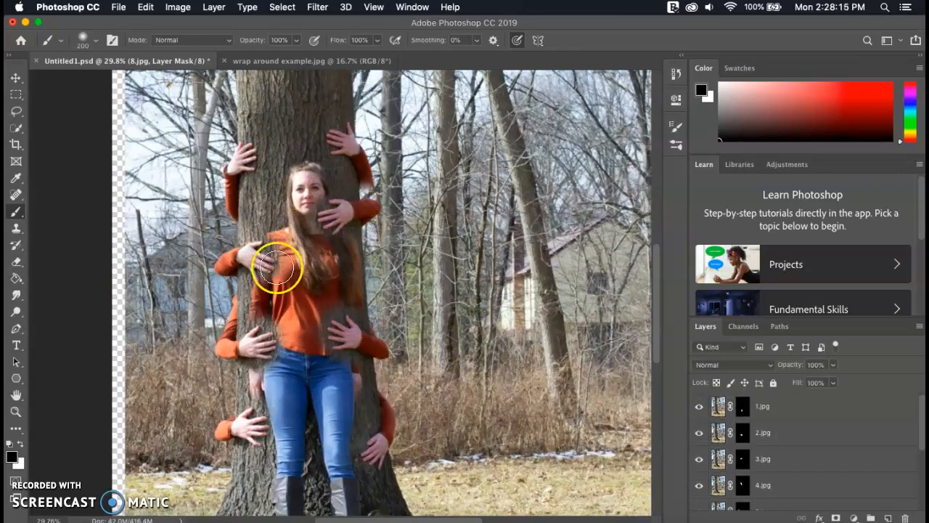
scroll(290, 378, down, 3)
scroll(290, 378, up, 4)
scroll(290, 377, down, 2)
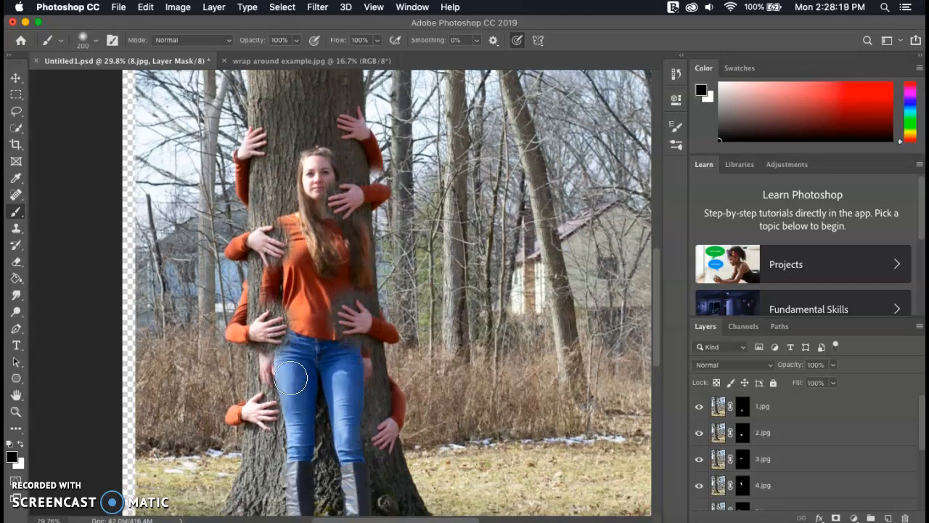
Step: Toggle layer 1.jpg's visibility to check which arm it contributes, select its mask, and hide the layer
click(700, 408)
click(700, 408)
click(700, 407)
click(700, 407)
click(700, 407)
click(700, 407)
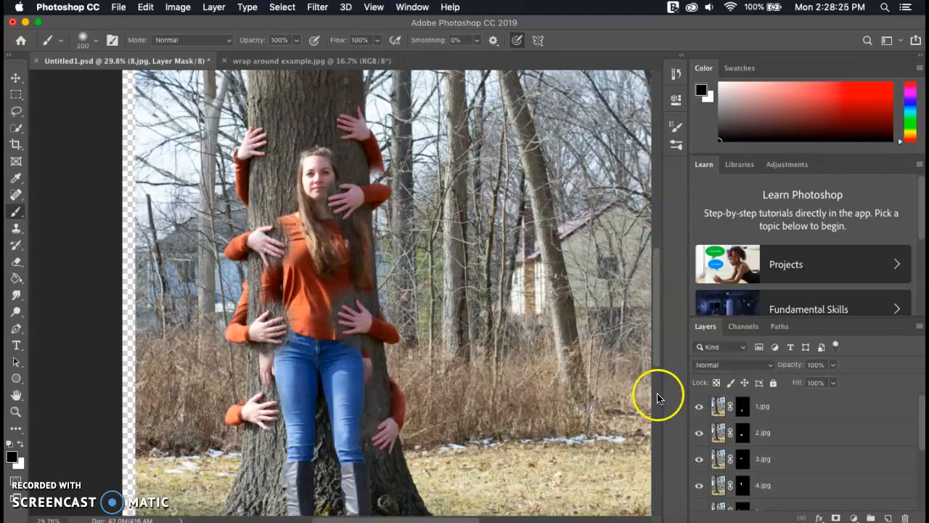
click(700, 407)
click(700, 407)
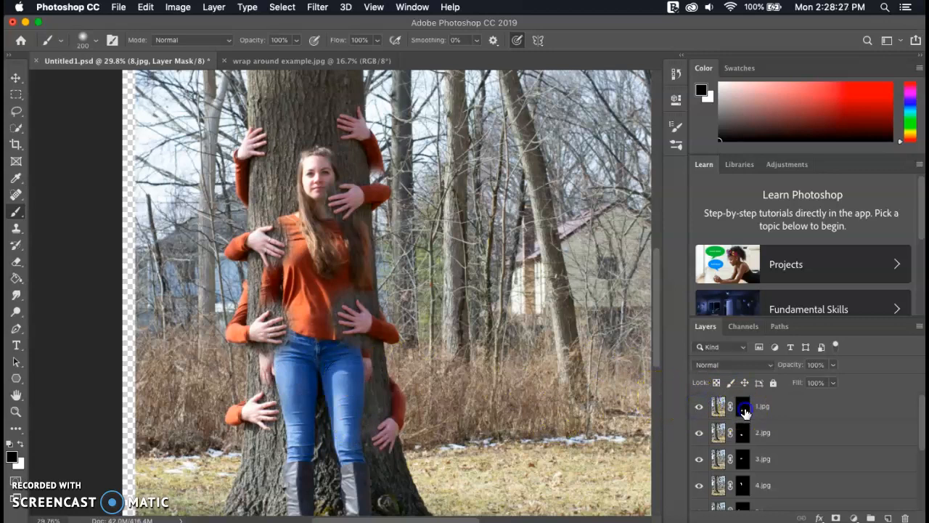
click(744, 410)
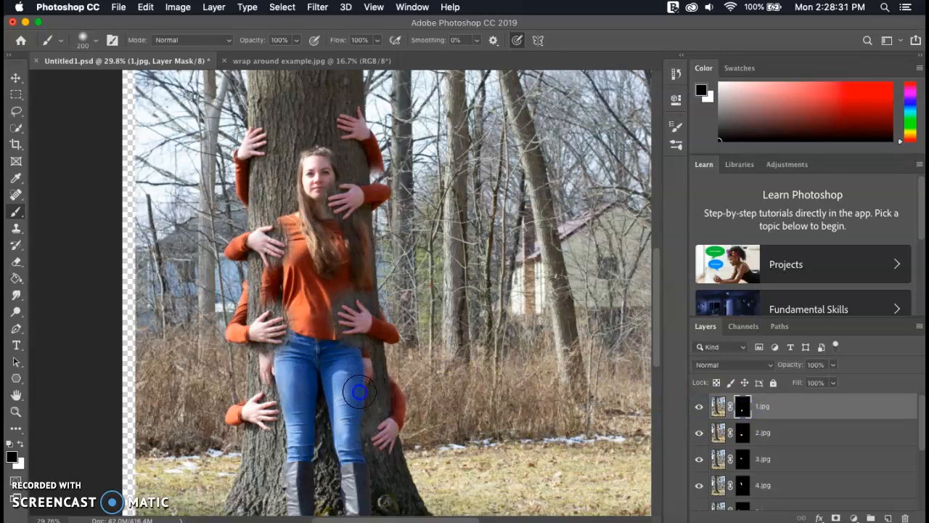
click(698, 409)
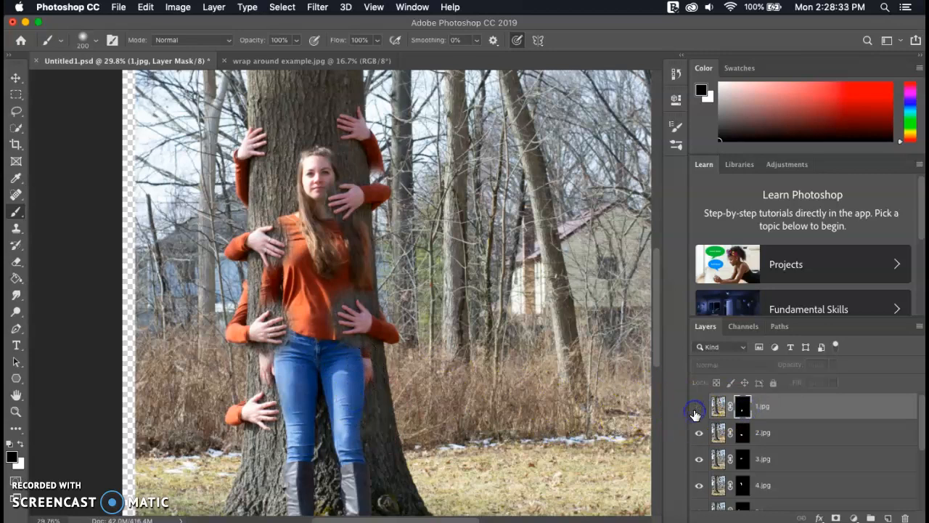
Step: Select layer 2.jpg's mask and toggle the layer's visibility to examine the area its mask reveals
click(742, 432)
click(699, 434)
click(699, 434)
click(699, 434)
click(699, 435)
click(699, 434)
click(699, 434)
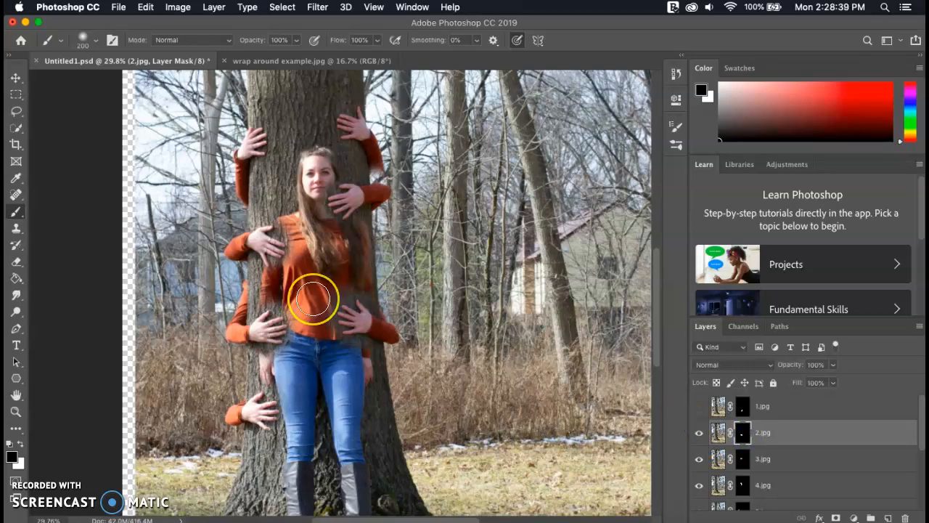
Step: Select the hand resting at the woman's waist on the trunk's right side with the Quick Selection tool
scroll(312, 297, up, 6)
scroll(312, 296, up, 1)
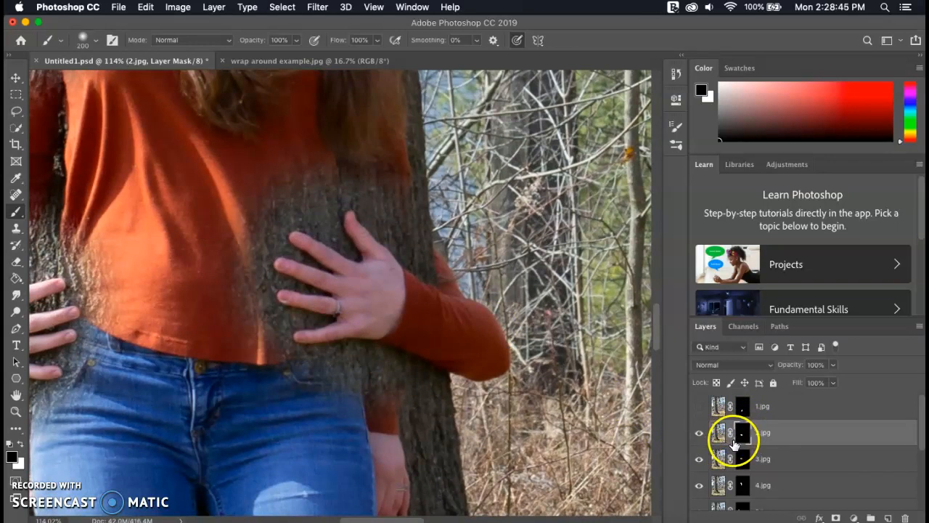
drag(15, 127, 63, 136)
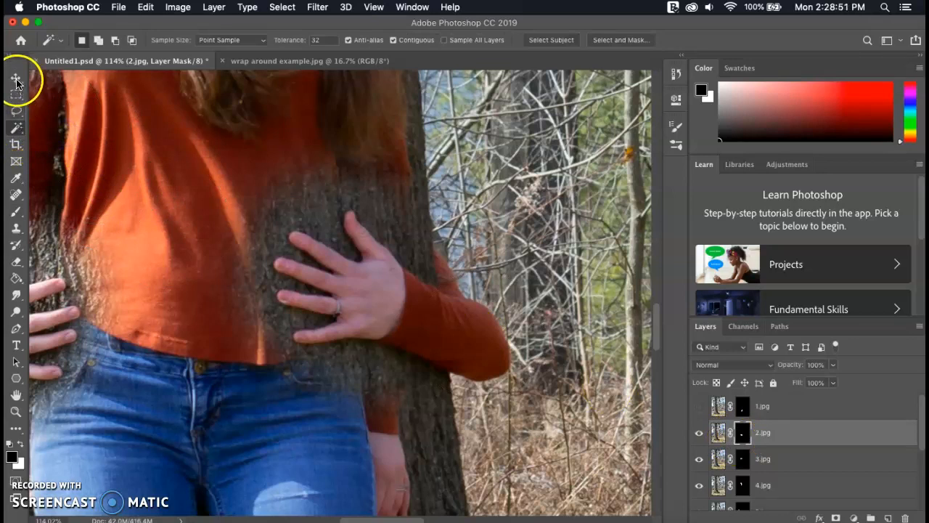
click(15, 128)
mouse_move(15, 128)
mouse_down()
mouse_move(58, 136)
mouse_move(63, 129)
mouse_up()
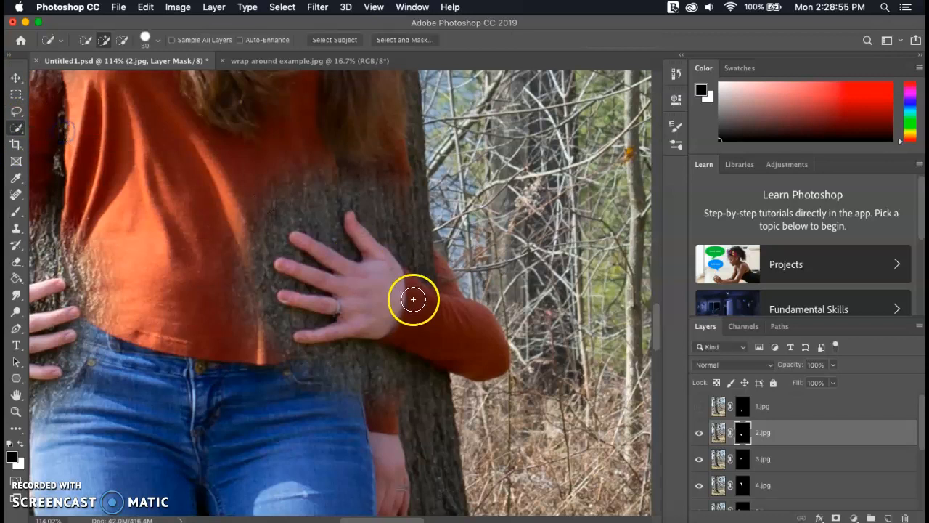
drag(388, 301, 366, 282)
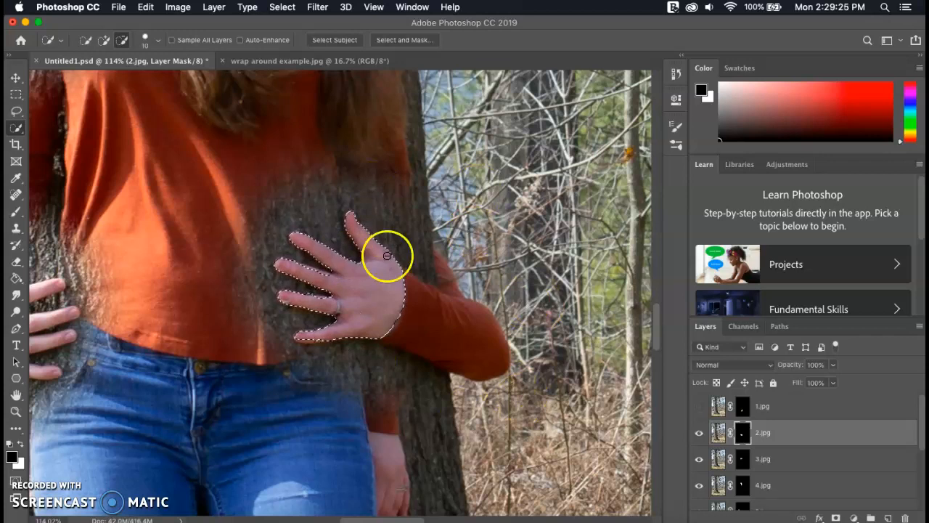
Step: Open the hand selection in Select and Mask and set the view mode to Overlay
click(395, 40)
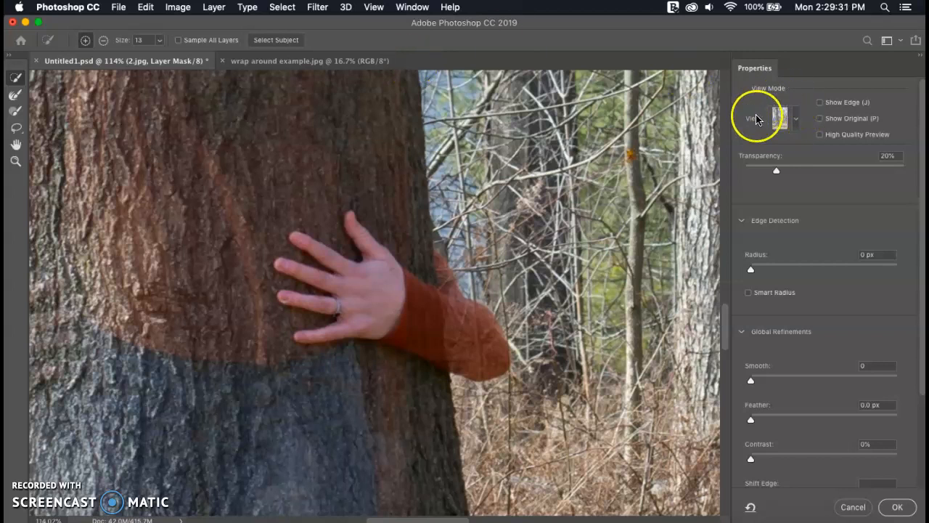
click(802, 122)
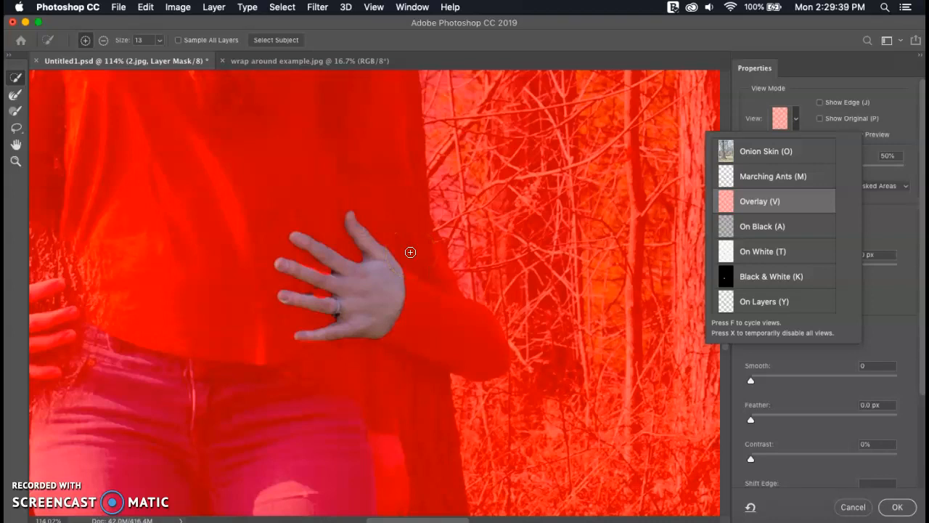
click(737, 210)
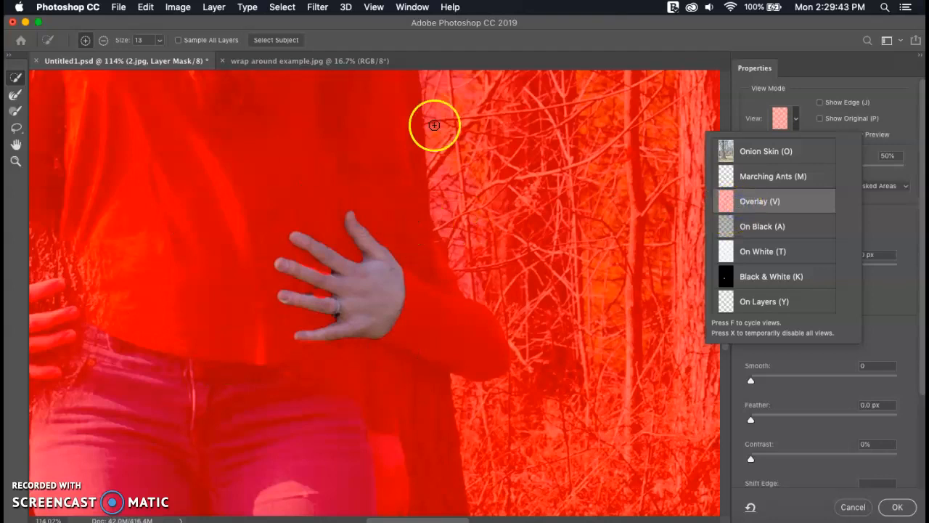
Step: Refine the selection edges around the fingers and hand with the Refine Edge Brush and apply the result
click(16, 97)
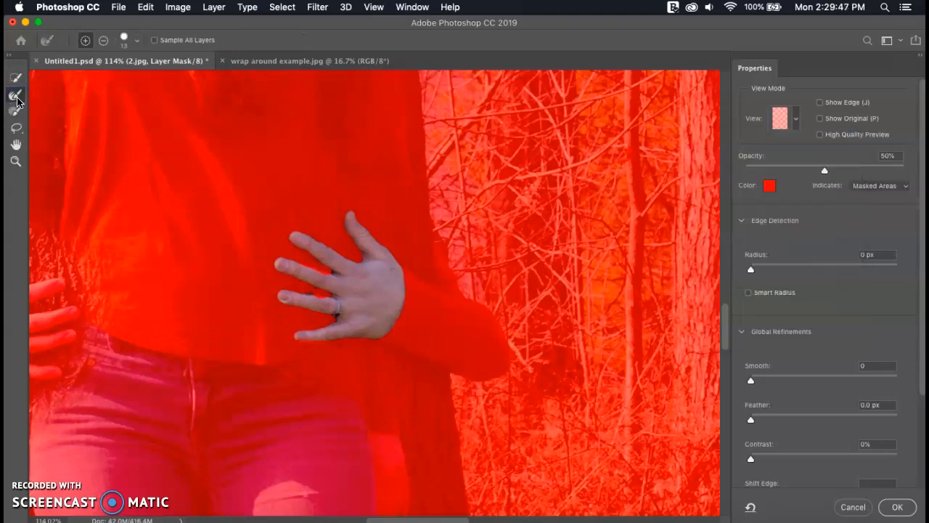
scroll(271, 202, up, 2)
drag(340, 215, 334, 194)
drag(382, 225, 395, 237)
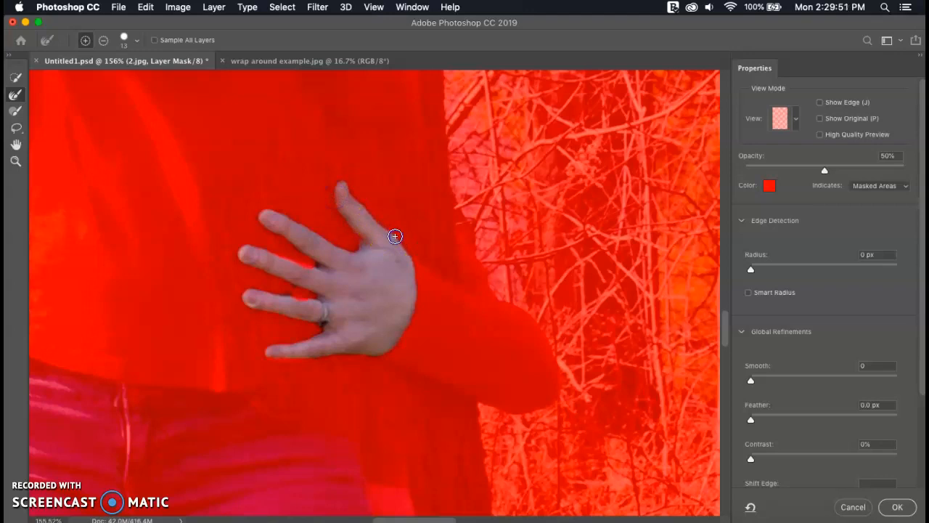
mouse_move(345, 181)
mouse_down()
mouse_move(406, 282)
mouse_move(345, 268)
mouse_move(357, 244)
mouse_move(310, 252)
mouse_move(332, 276)
mouse_move(304, 273)
mouse_up()
click(315, 296)
mouse_move(313, 303)
mouse_down()
mouse_move(317, 326)
mouse_move(380, 356)
mouse_move(368, 356)
mouse_up()
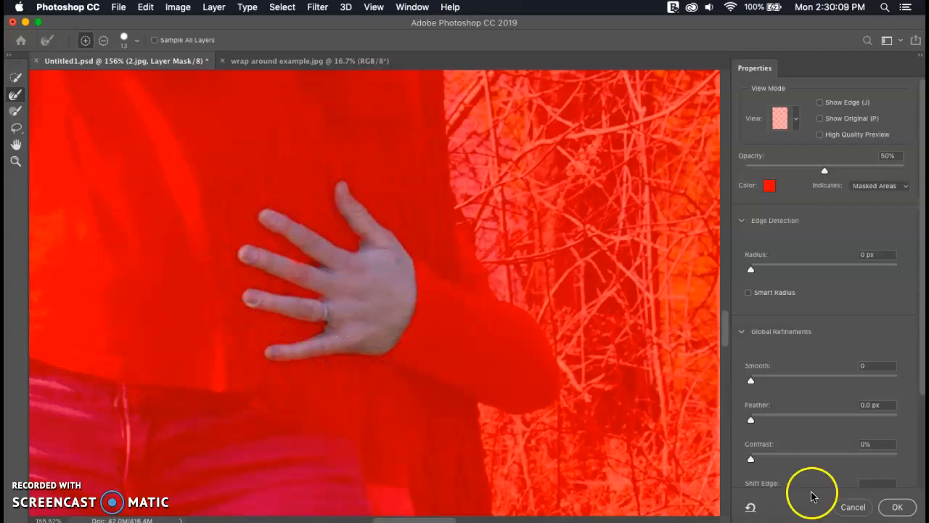
click(898, 507)
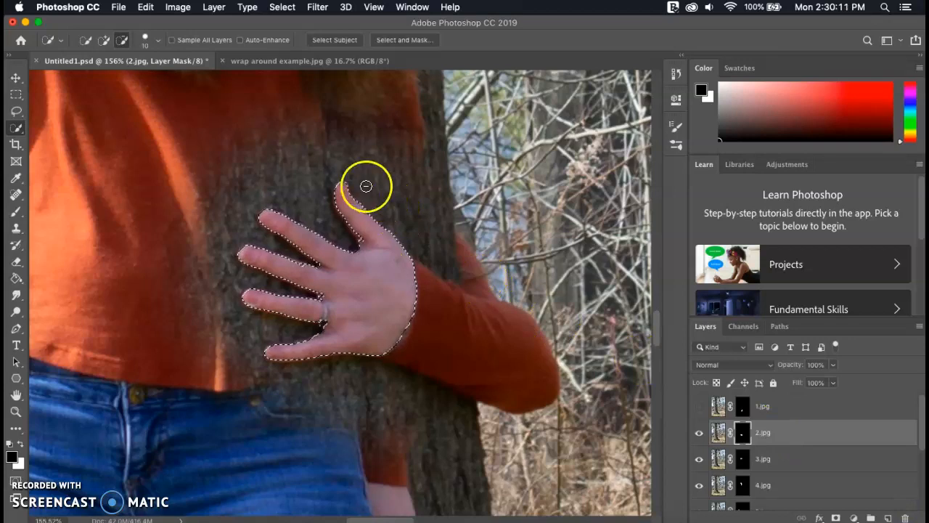
Step: Invert the hand selection so everything except the hand is selected
scroll(303, 309, down, 3)
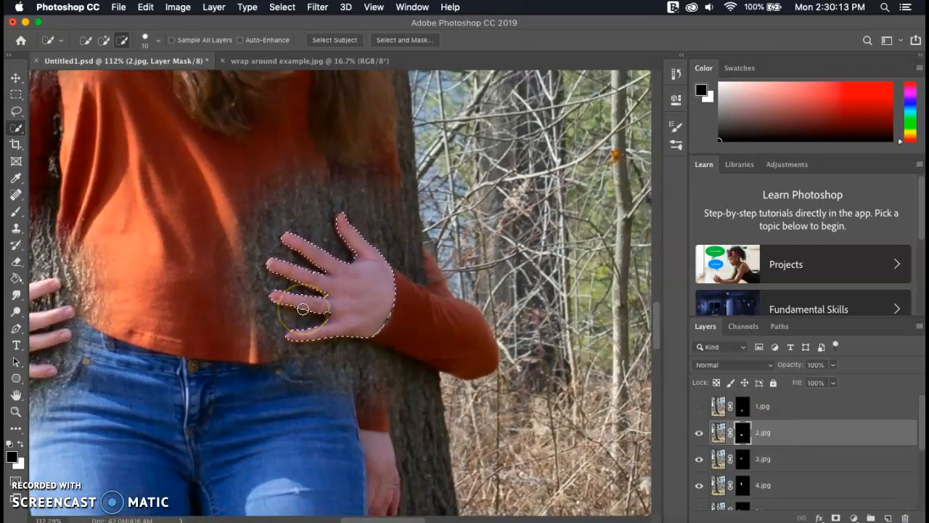
scroll(303, 309, down, 2)
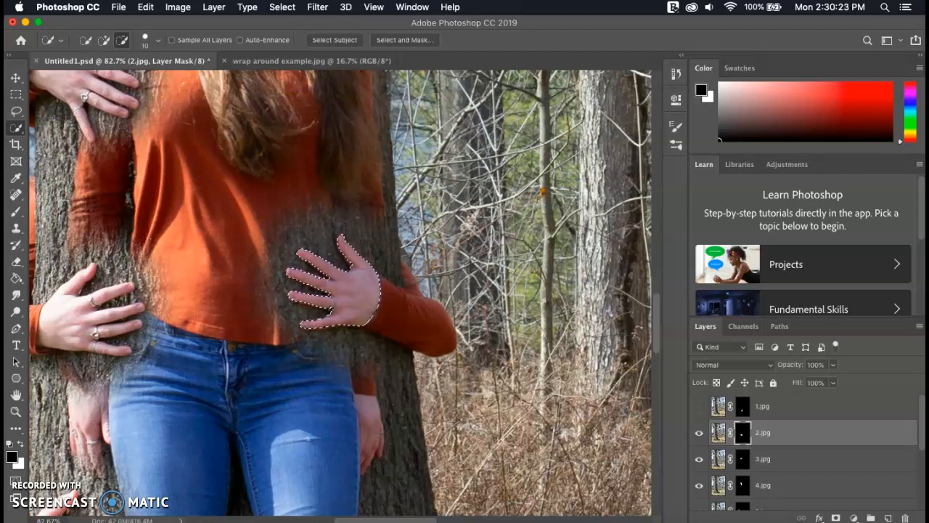
click(283, 7)
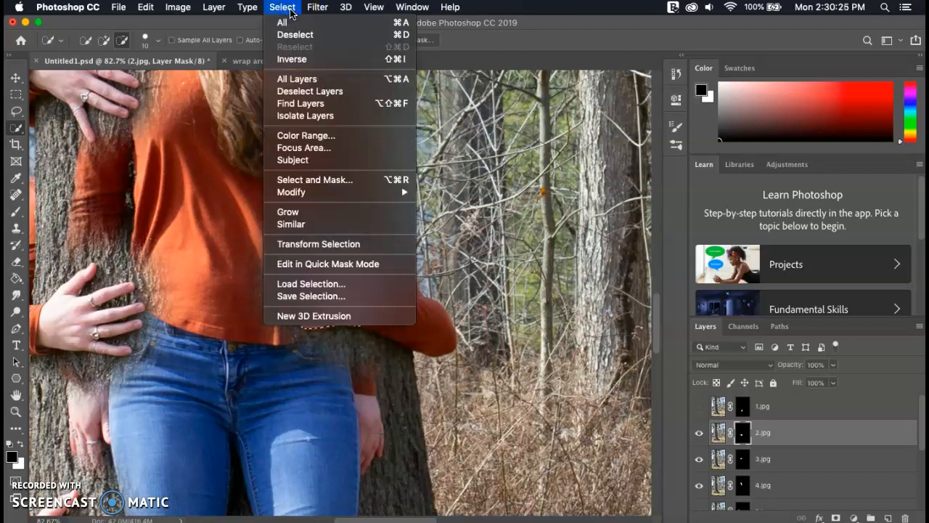
click(332, 59)
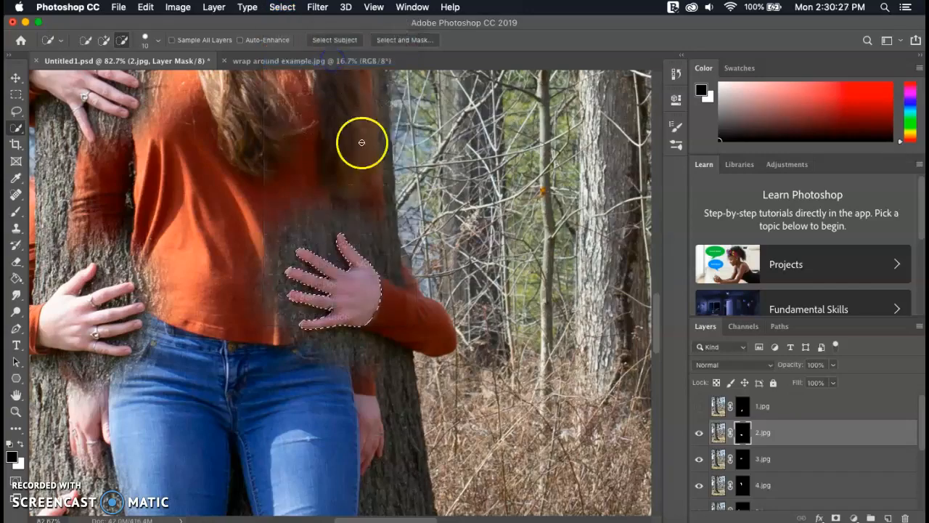
scroll(381, 218, down, 10)
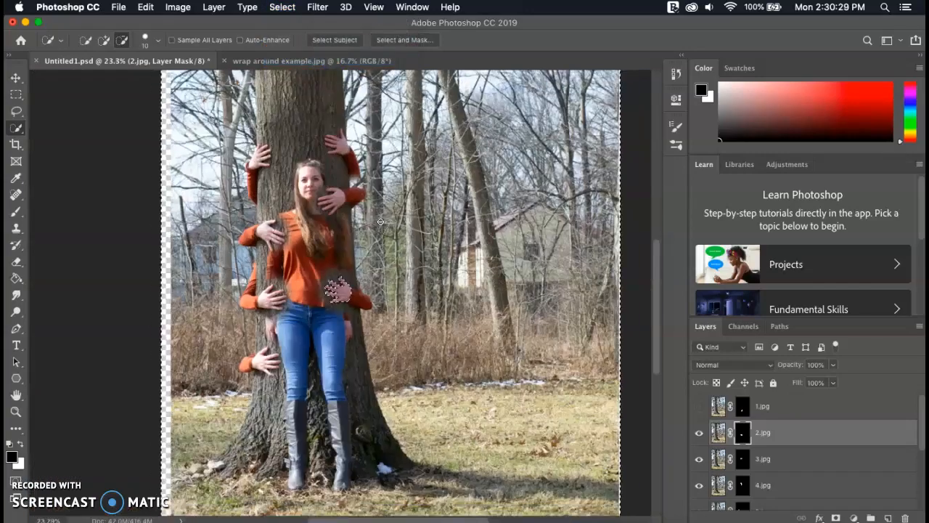
scroll(380, 222, down, 5)
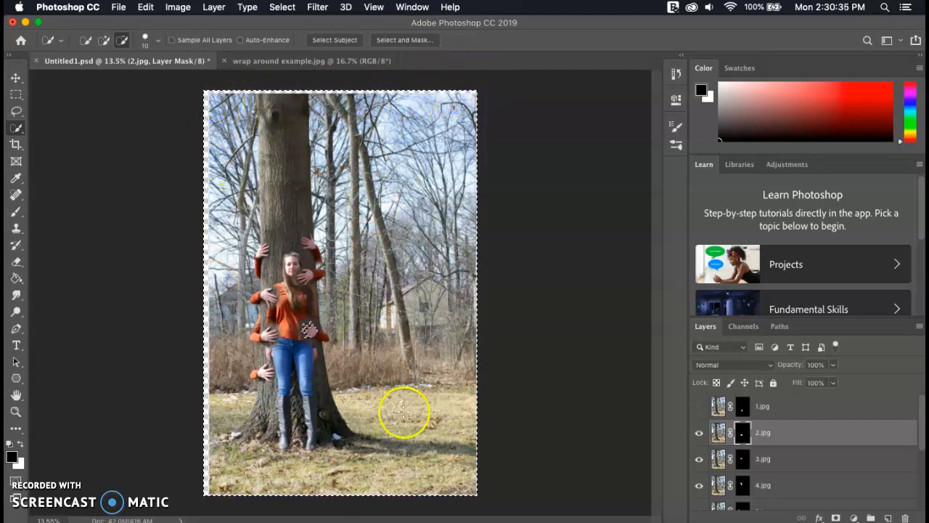
Step: Paint black on the 2.jpg layer mask around the selected waist hand to clear the bark covering the shirt, jeans and sleeve
scroll(440, 358, up, 6)
scroll(440, 358, up, 4)
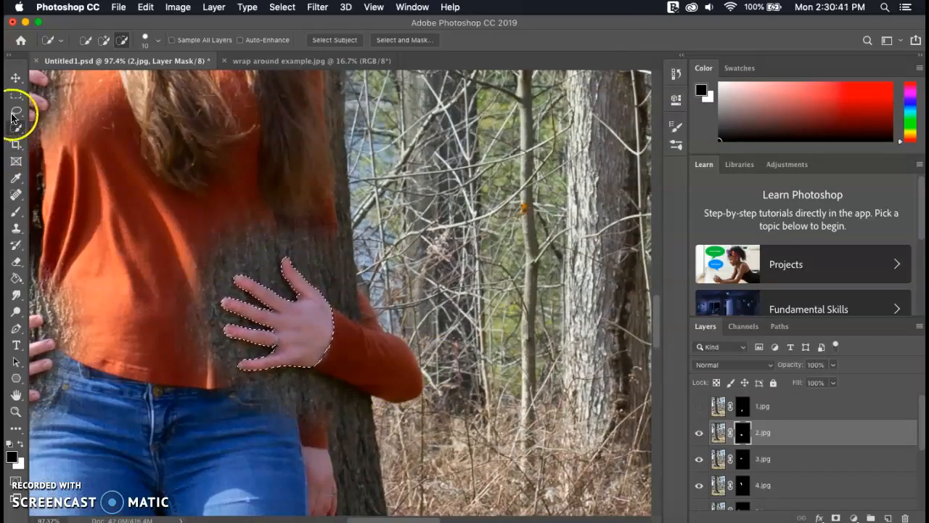
click(16, 215)
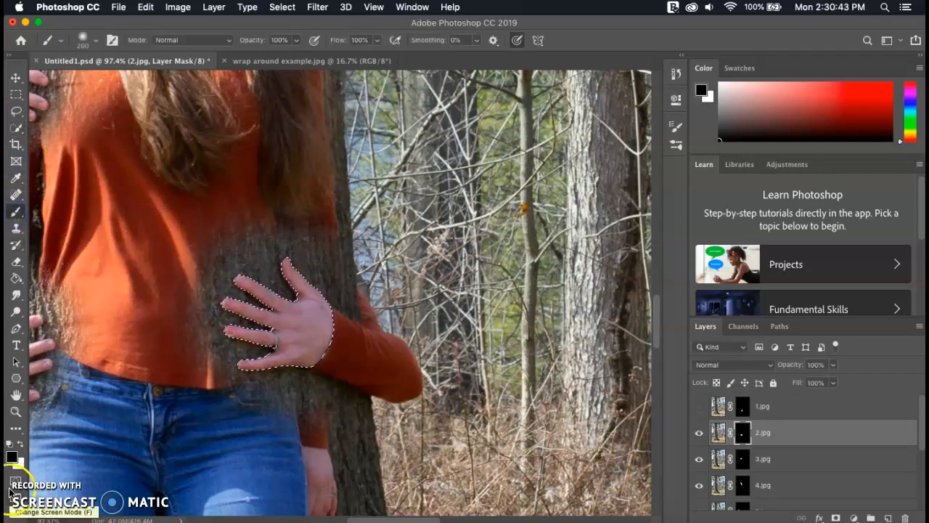
click(744, 433)
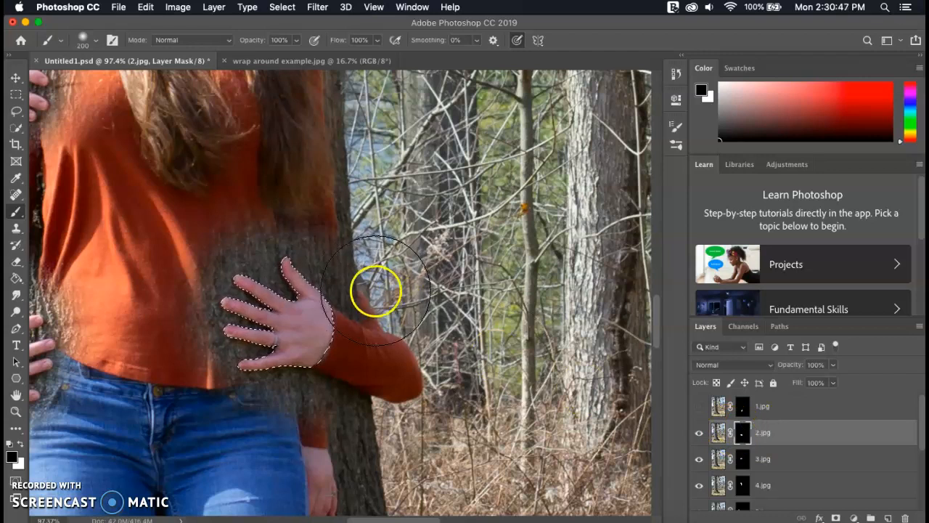
click(355, 276)
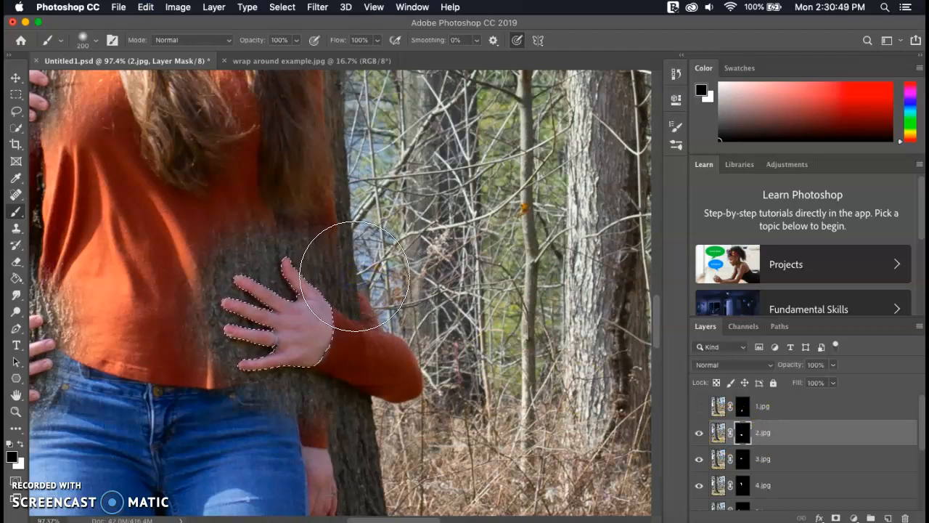
mouse_move(249, 276)
mouse_down()
mouse_move(247, 214)
mouse_move(237, 306)
mouse_move(214, 338)
mouse_move(208, 303)
mouse_move(225, 358)
mouse_move(259, 390)
mouse_up()
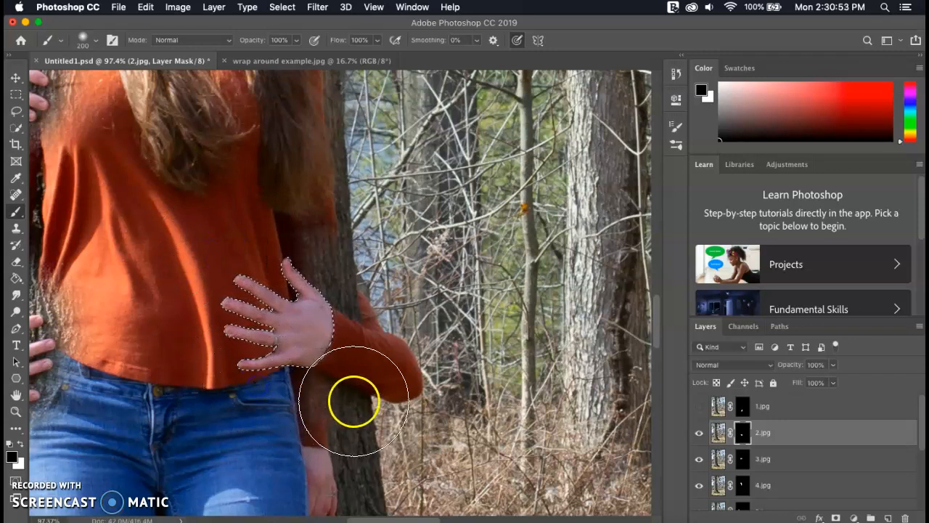
drag(292, 425, 289, 425)
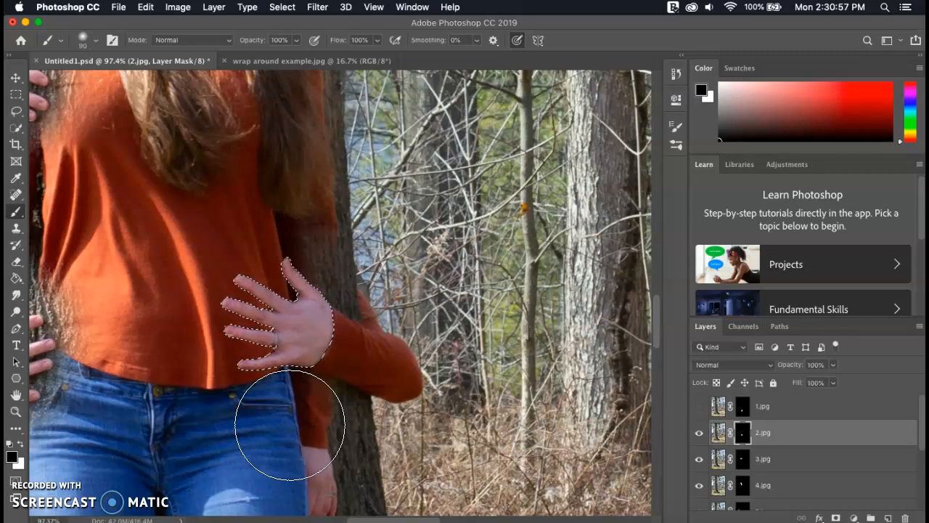
drag(349, 409, 349, 410)
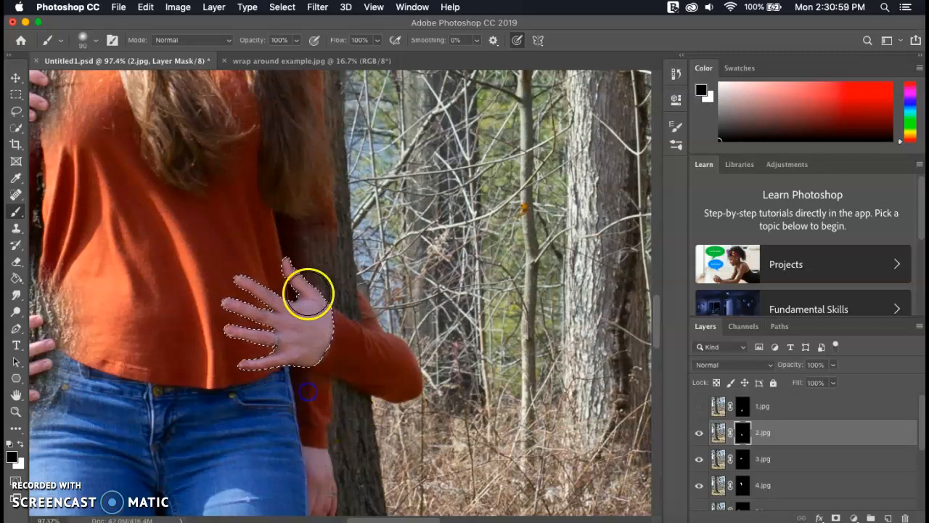
drag(299, 252, 323, 245)
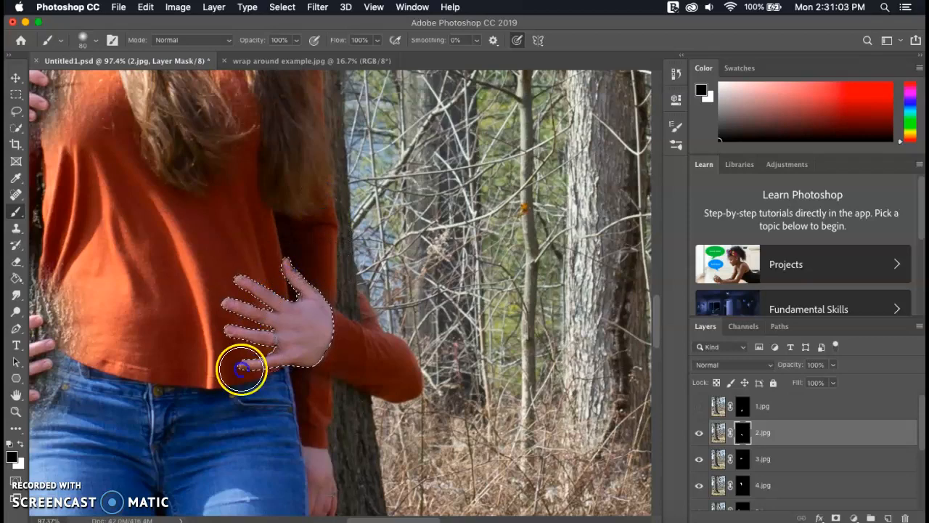
Step: Deselect the inverted hand selection and inspect the cleaned mask edges around the waist hand
key(super+0)
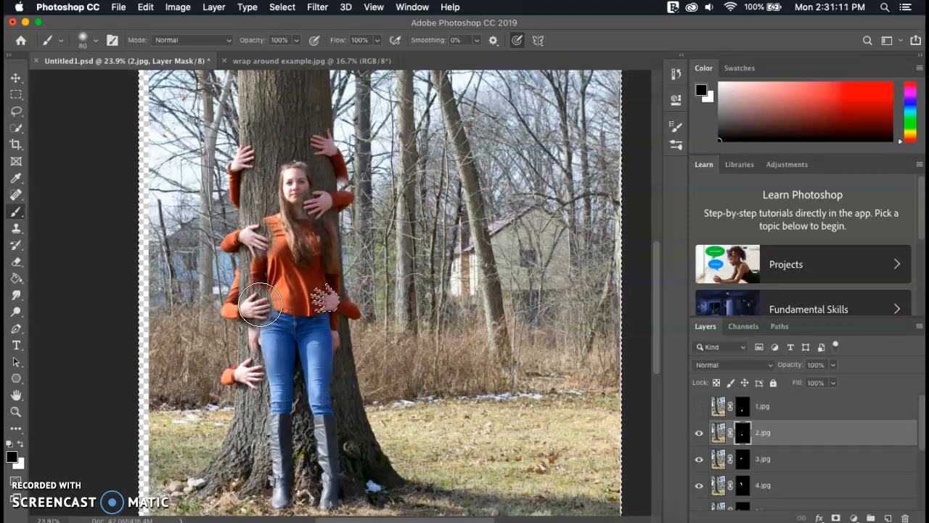
key(super+d)
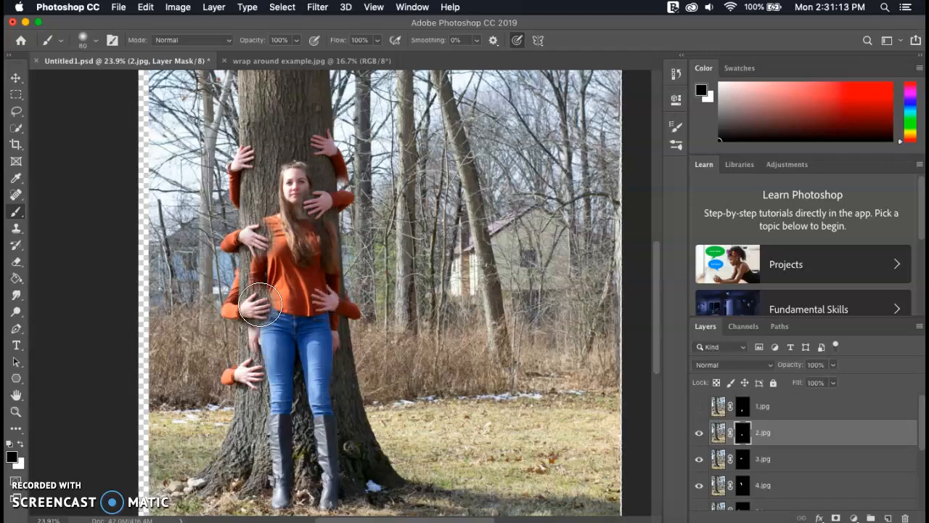
scroll(260, 305, up, 10)
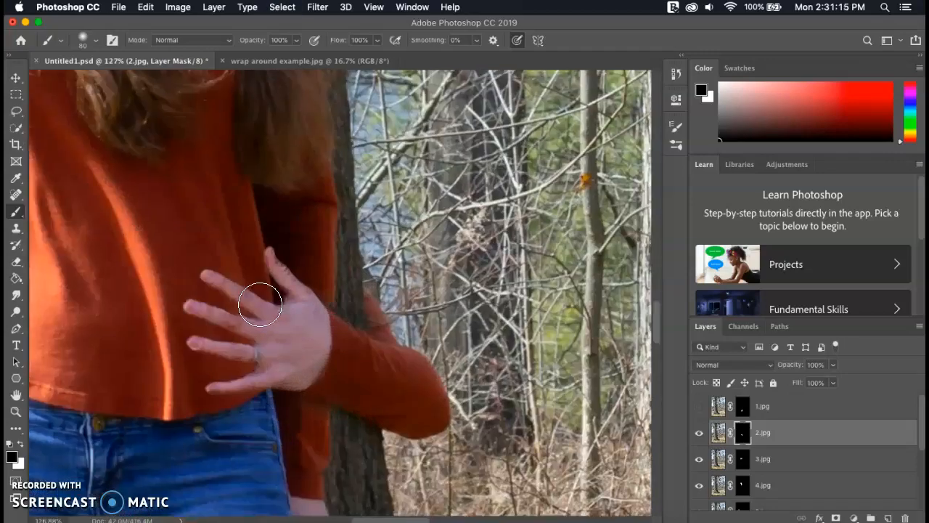
scroll(260, 305, down, 5)
click(116, 307)
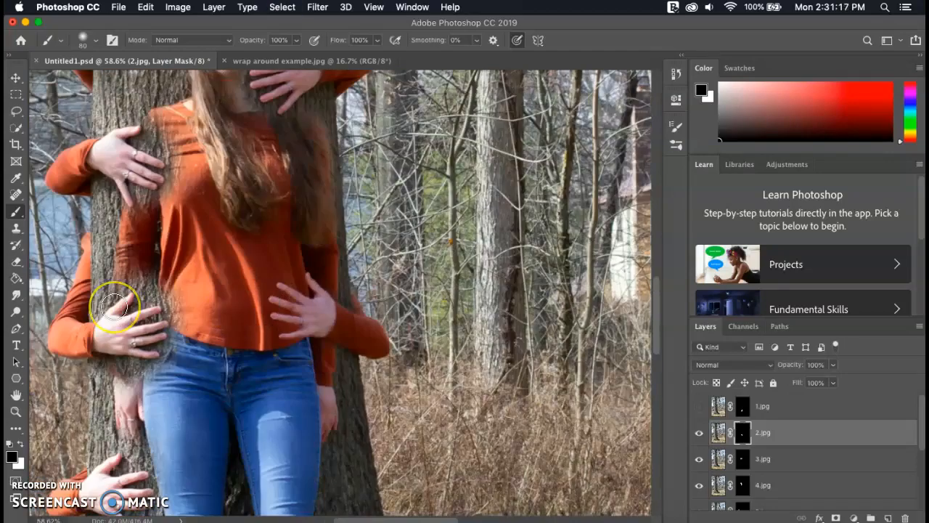
scroll(114, 307, down, 5)
scroll(114, 307, down, 1)
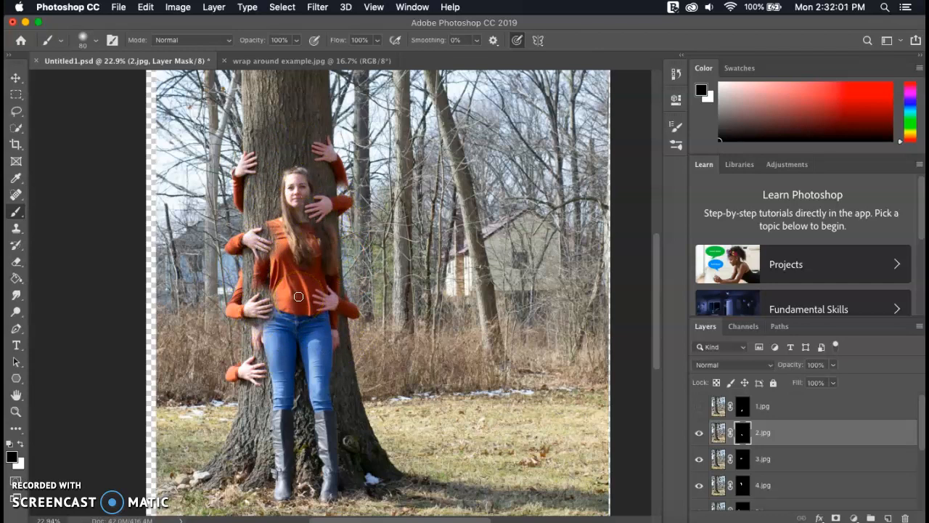
Step: Hide the 2.jpg layer, target the 3.jpg layer mask, and toggle the visibility of 3.jpg to identify its arm
click(699, 439)
click(742, 459)
click(700, 460)
click(700, 459)
click(700, 459)
click(700, 459)
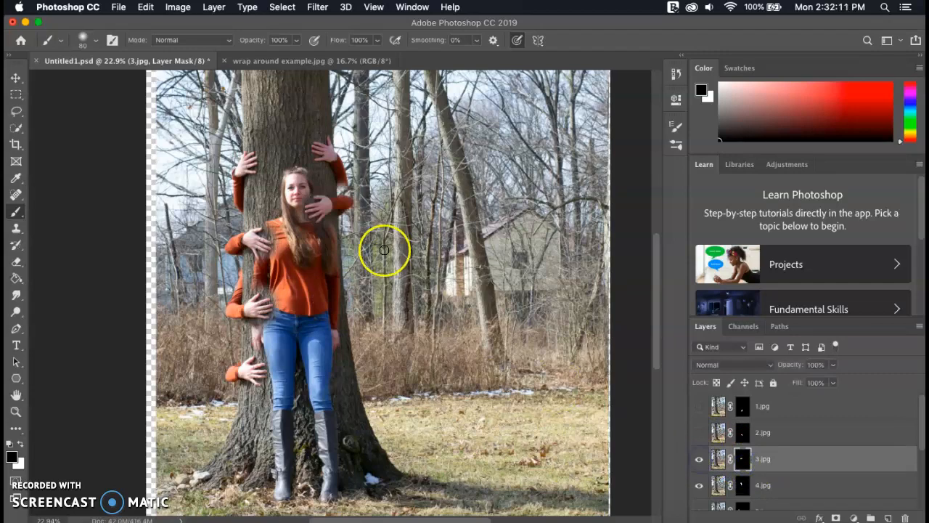
Step: Paint black on the 3.jpg mask over the elbow and the overlap with the arm above it
scroll(384, 250, up, 5)
scroll(385, 251, up, 5)
click(374, 204)
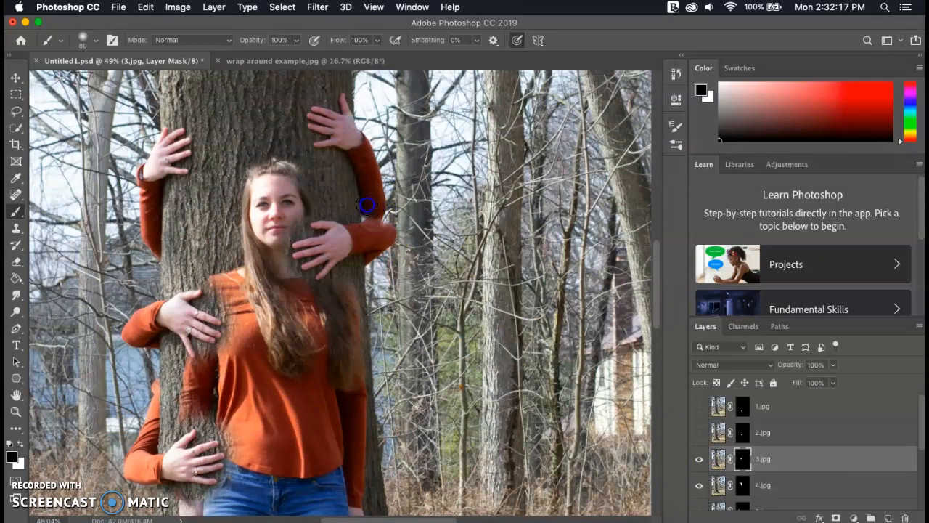
drag(382, 233, 370, 241)
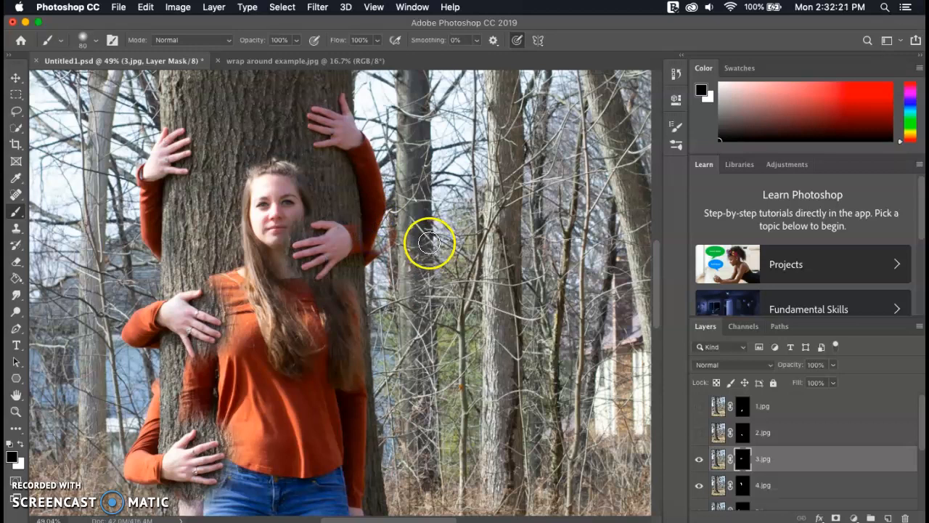
Step: Restore the 3.jpg elbow by painting white on its mask, and trim its upper edge against the higher arm with black
click(20, 443)
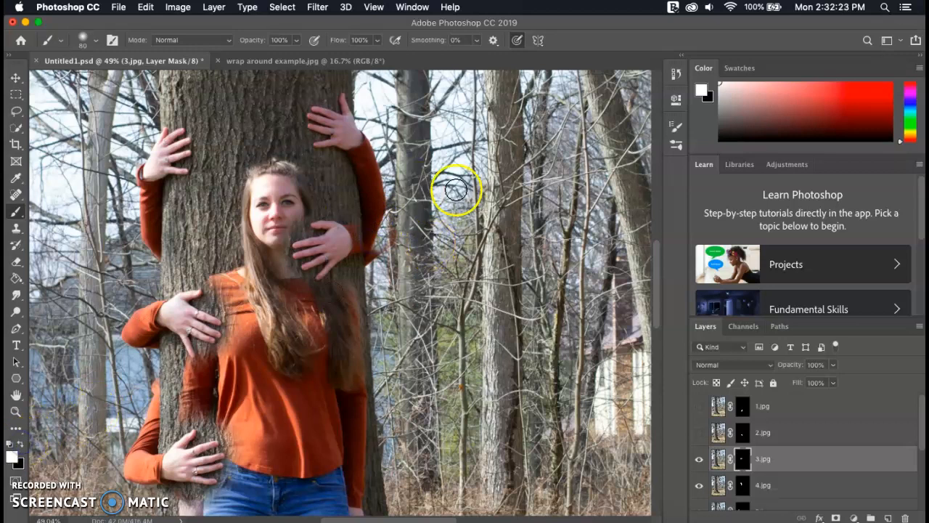
drag(385, 241, 386, 231)
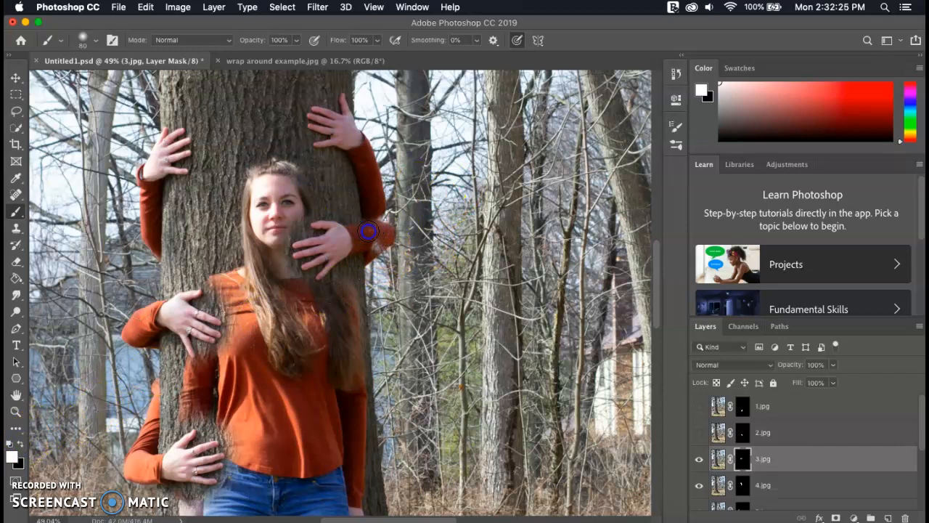
click(21, 442)
drag(366, 239, 366, 207)
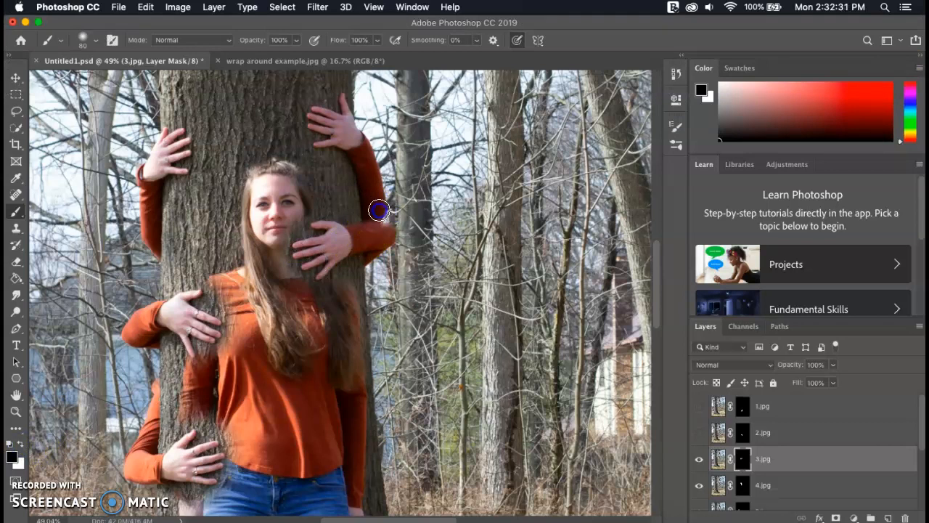
Step: Select the hand beside the woman's face with the Quick Selection tool, starting a new selection from the fingers
scroll(274, 230, up, 5)
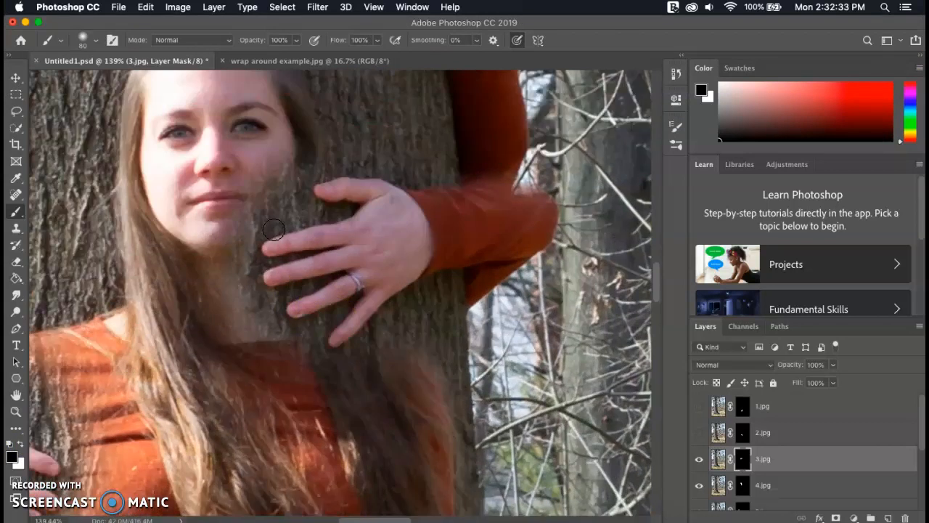
scroll(273, 230, up, 3)
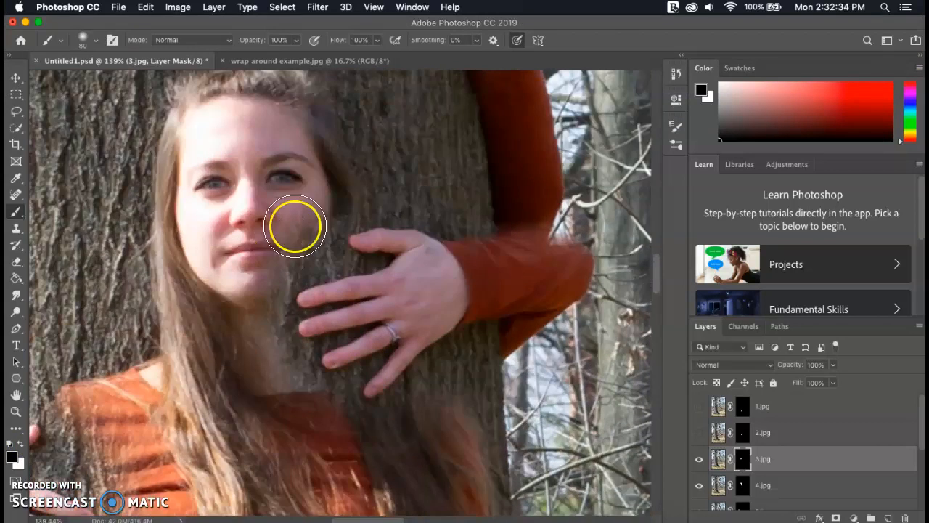
click(15, 127)
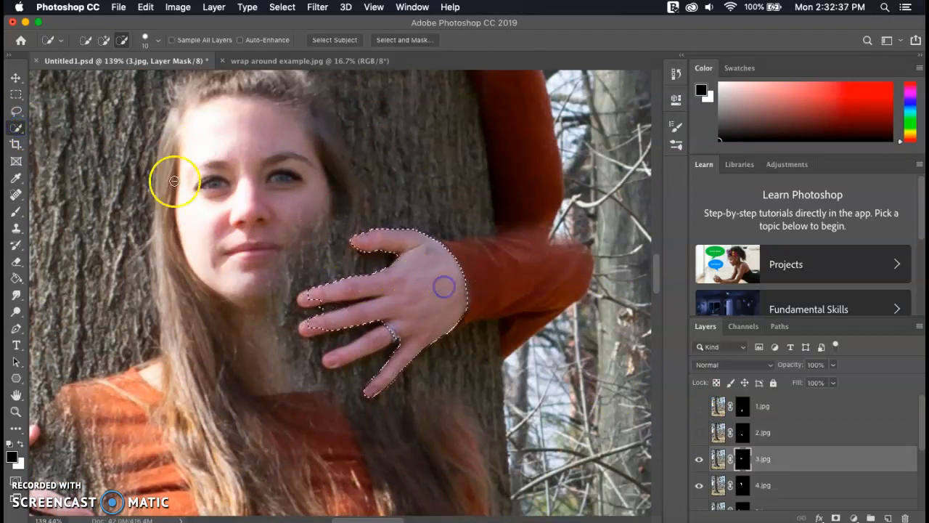
click(85, 41)
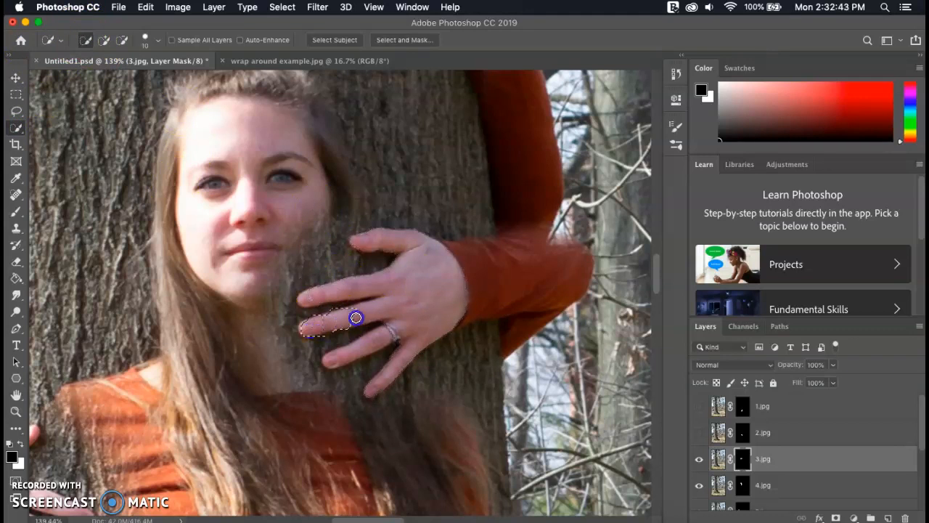
drag(408, 297, 407, 312)
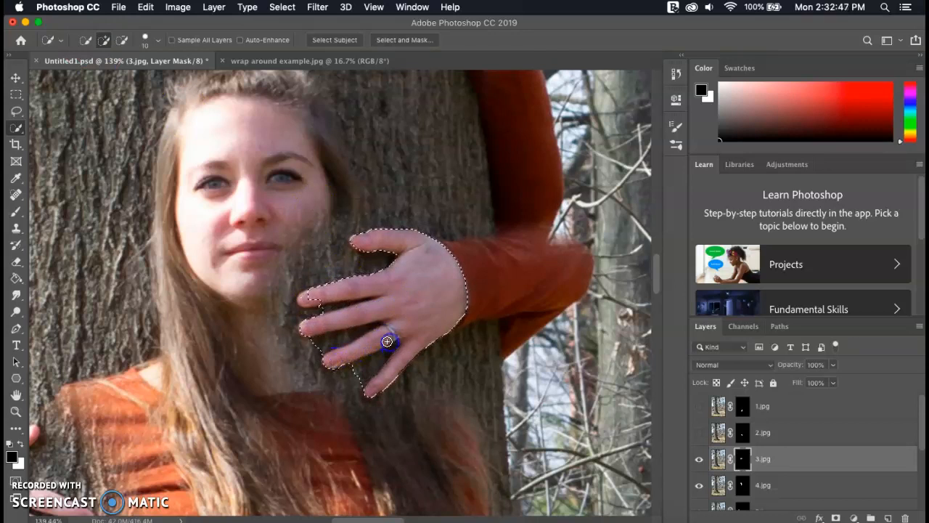
Step: Subtract the bark gaps between the fingers from the hand selection
click(122, 40)
drag(316, 305, 336, 339)
click(373, 357)
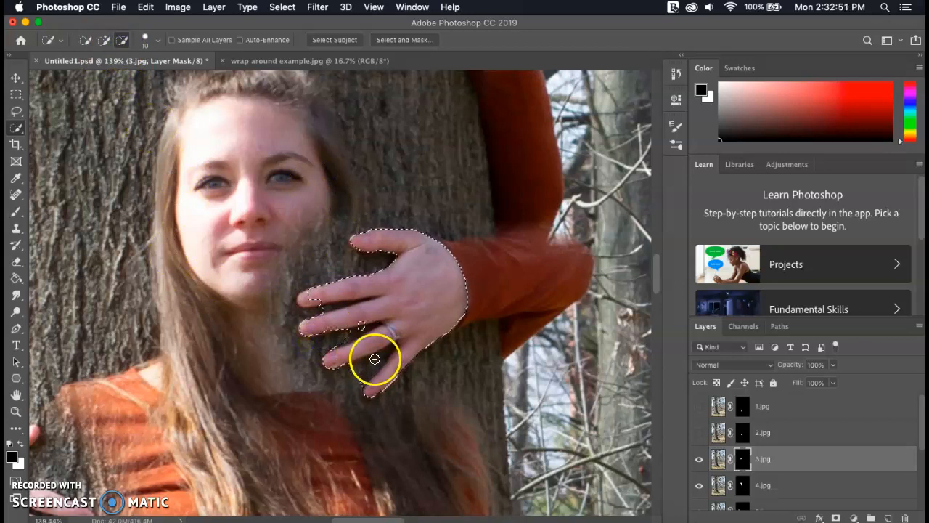
click(323, 319)
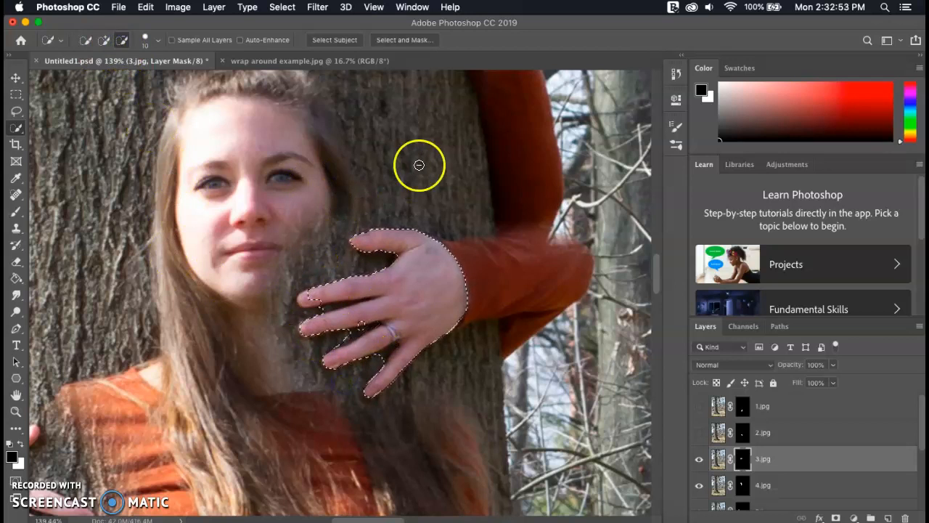
Step: Refine the fingertips and finger gaps of the selection with the Refine Edge Brush in Select and Mask and apply it
click(399, 40)
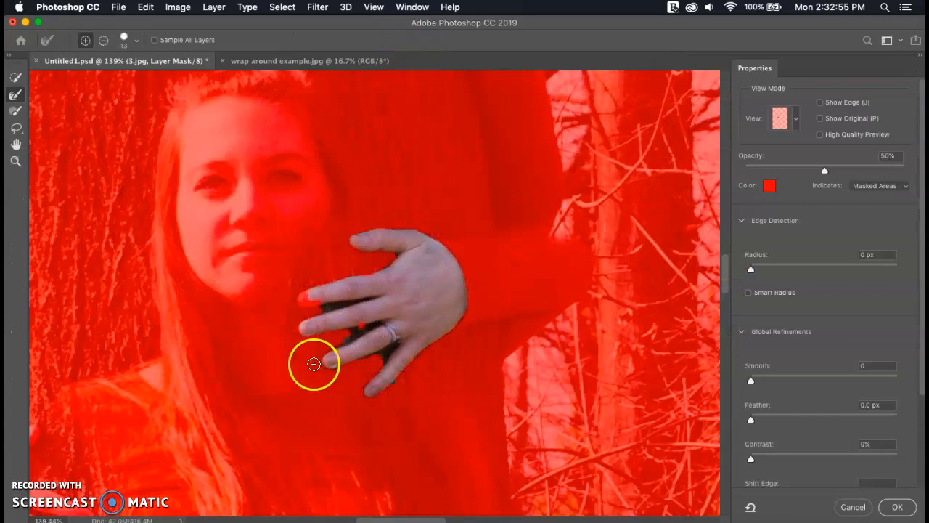
click(347, 310)
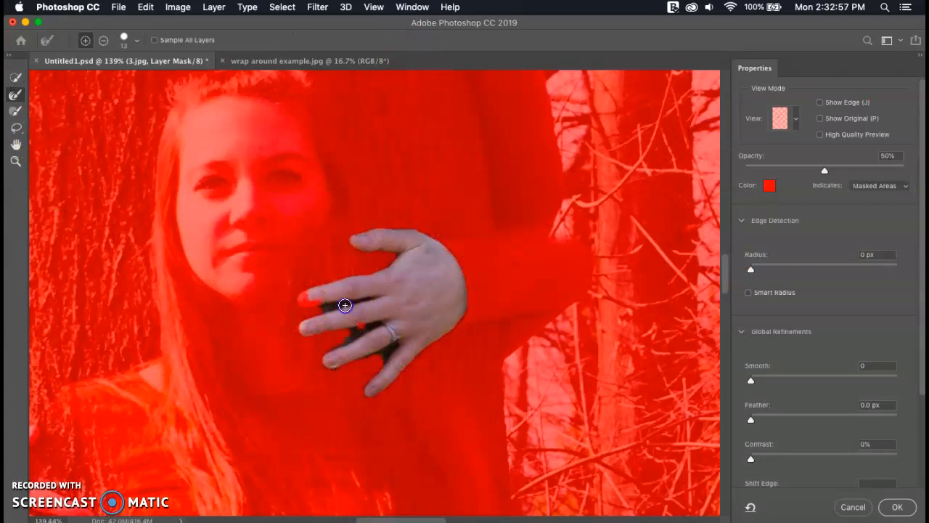
click(300, 299)
drag(369, 245, 395, 249)
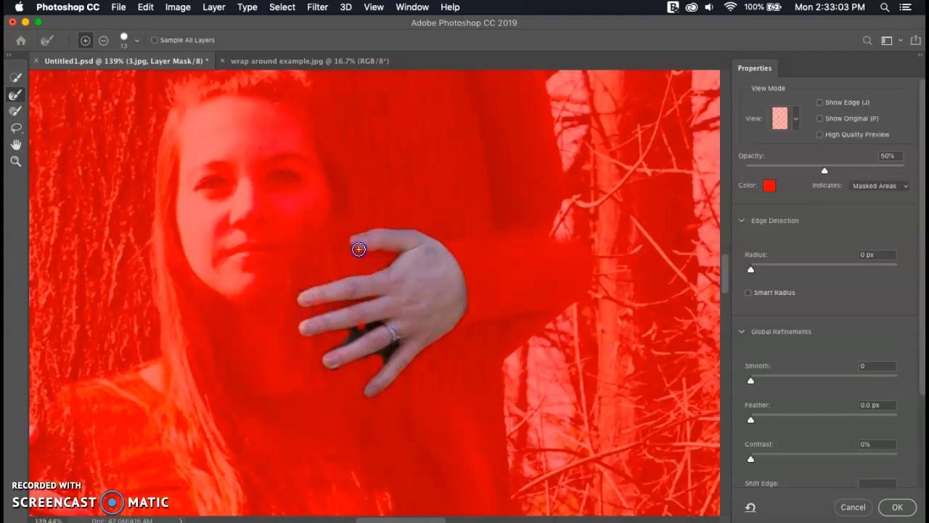
click(356, 332)
click(386, 338)
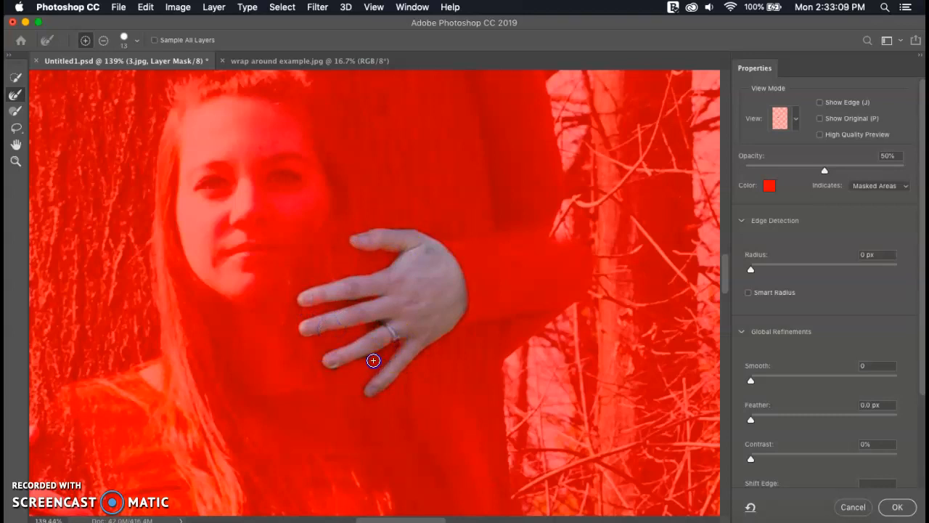
drag(337, 370, 335, 369)
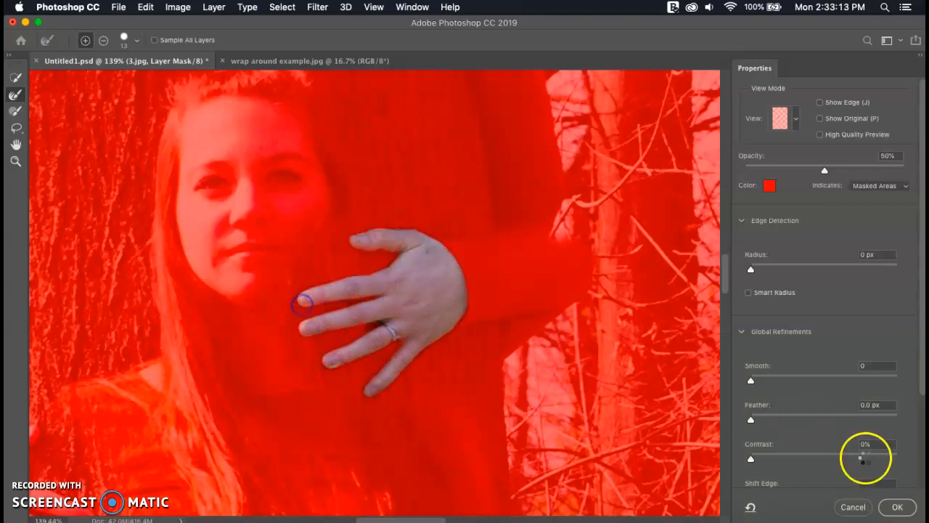
click(898, 506)
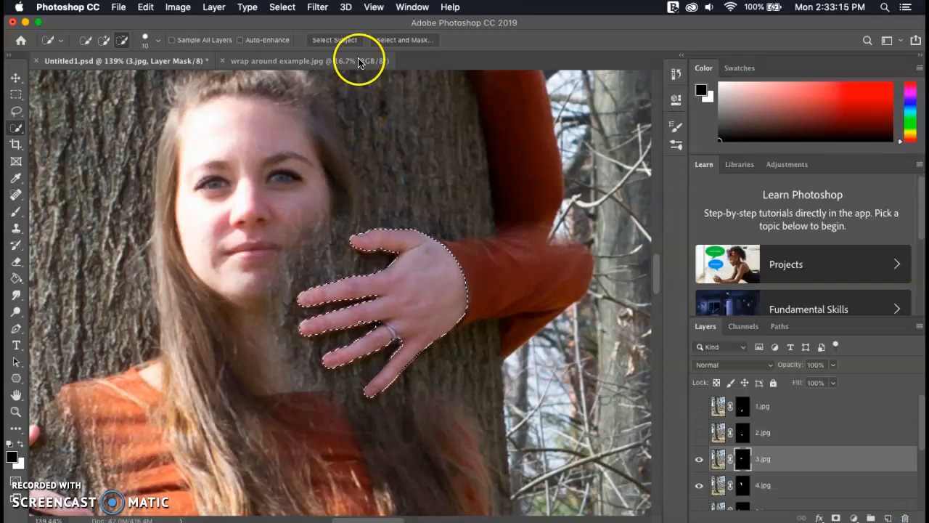
Step: Invert the selection of the hand beside the face so only its surroundings can be painted
click(282, 7)
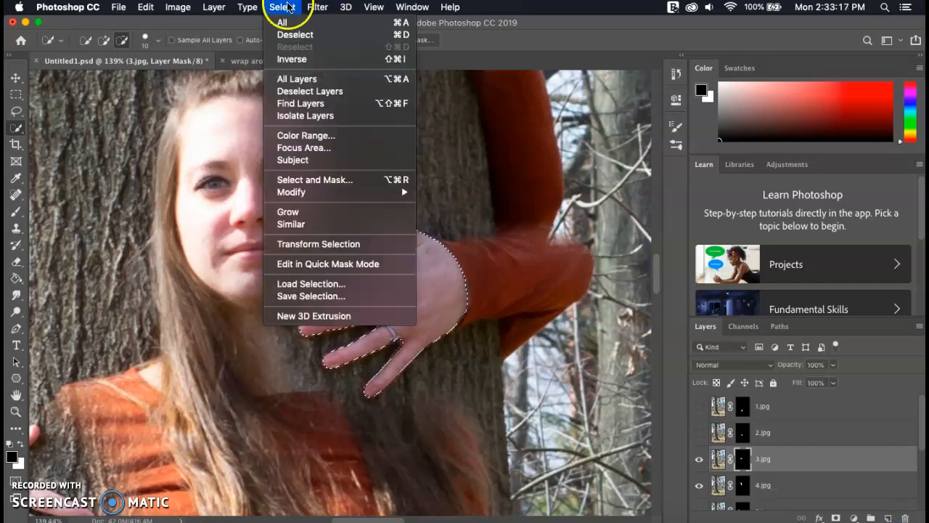
click(294, 58)
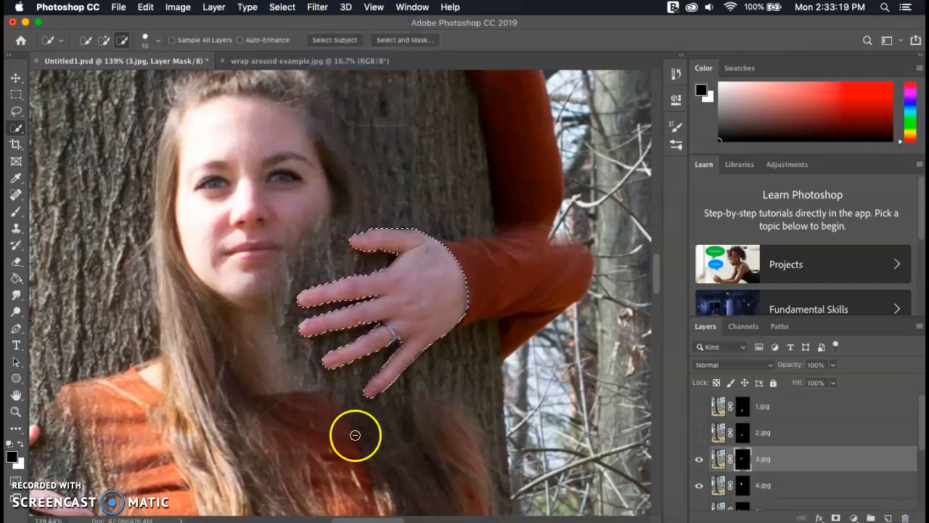
scroll(261, 342, down, 6)
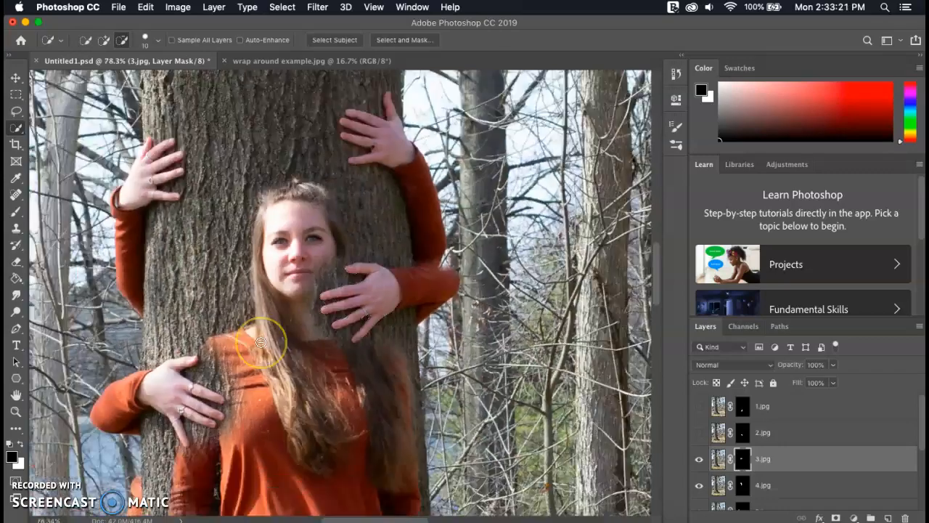
Step: Paint black with the Brush on the 3.jpg layer mask around the selected hand, revealing the woman's face, neck and hair
scroll(212, 429, up, 6)
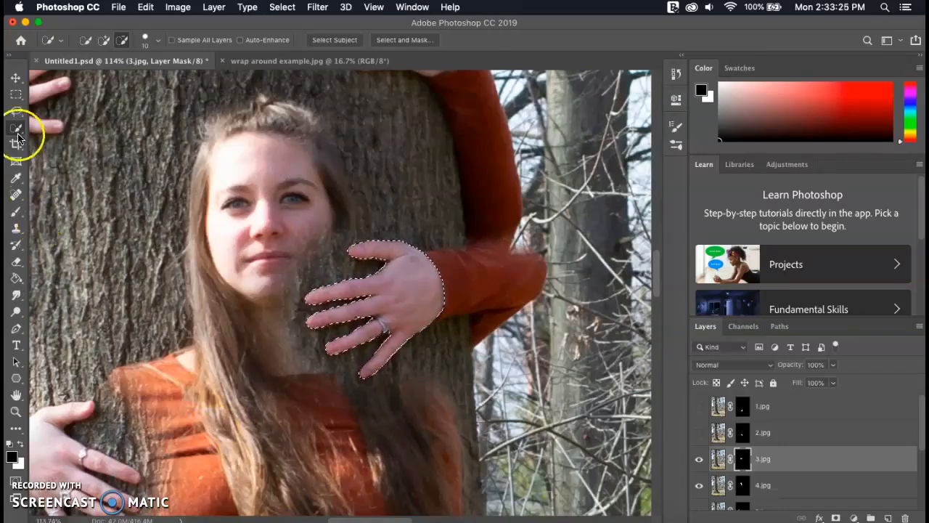
click(16, 212)
drag(309, 284, 349, 291)
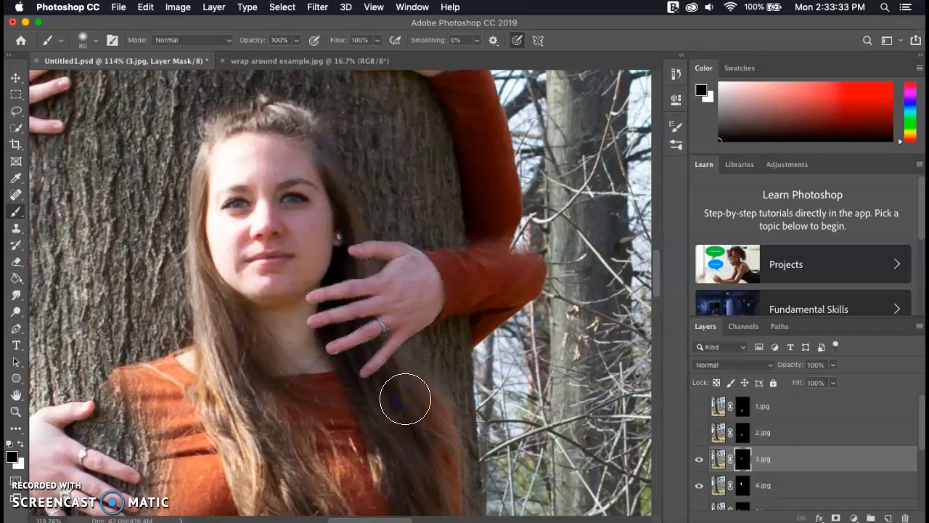
Step: Turn on the visibility of the 2.jpg layer and check its arm at the waist within the composite
scroll(405, 399, down, 5)
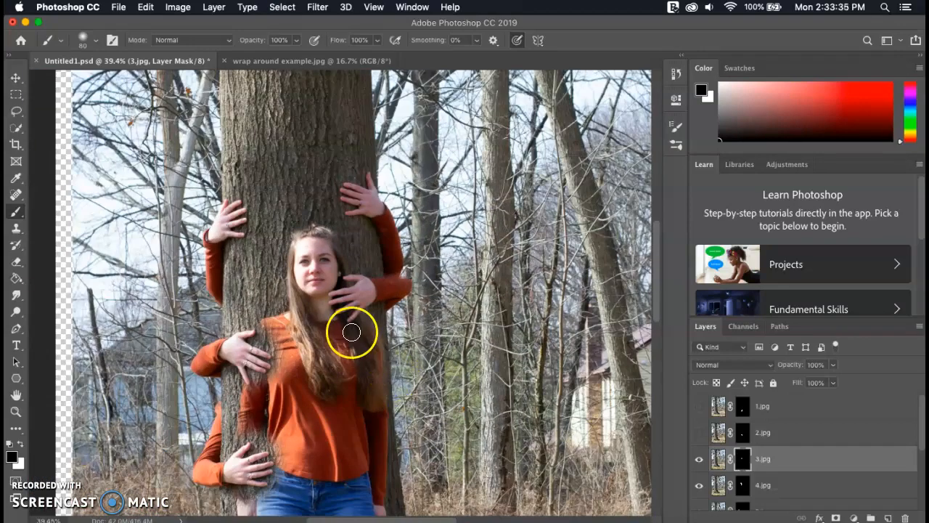
scroll(352, 331, down, 2)
click(699, 433)
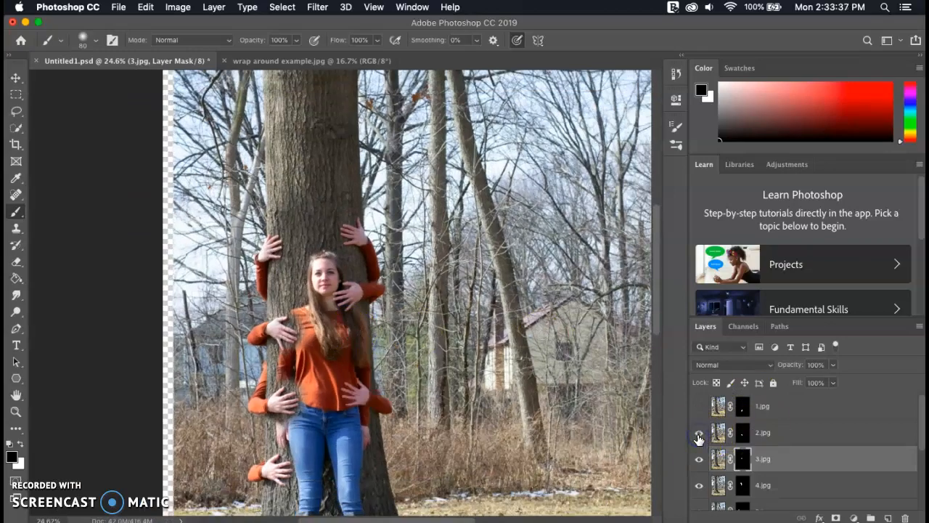
scroll(351, 331, up, 5)
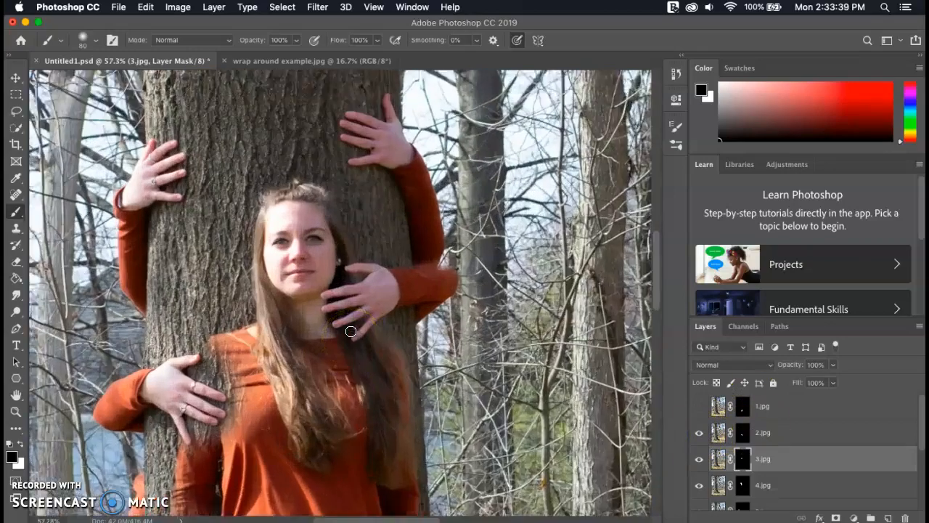
scroll(350, 331, down, 5)
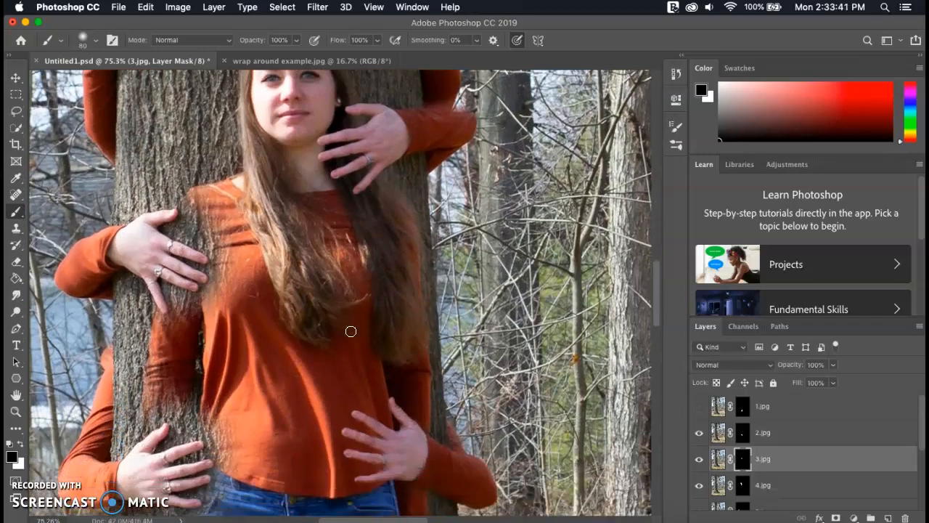
scroll(351, 331, down, 5)
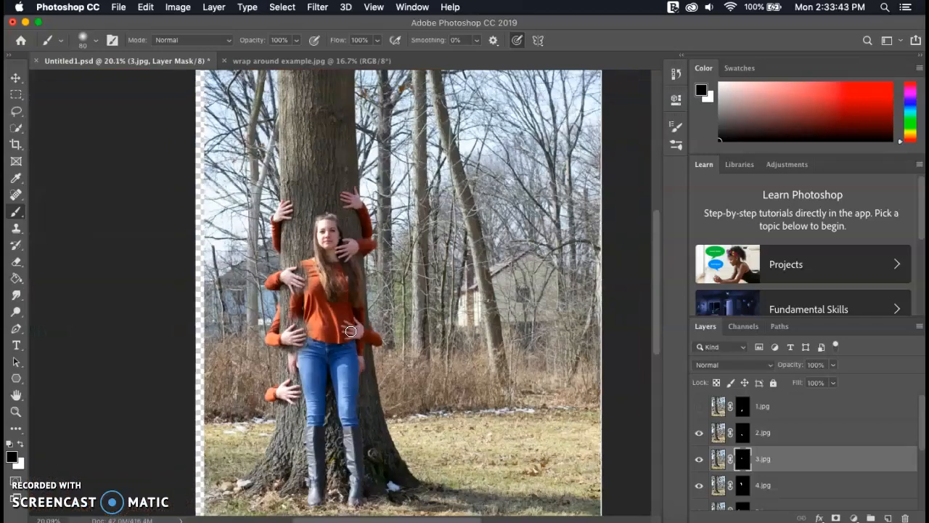
Step: Switch to the wrap around example.jpg document and examine how the arms and hands blend around the tree and body
click(286, 61)
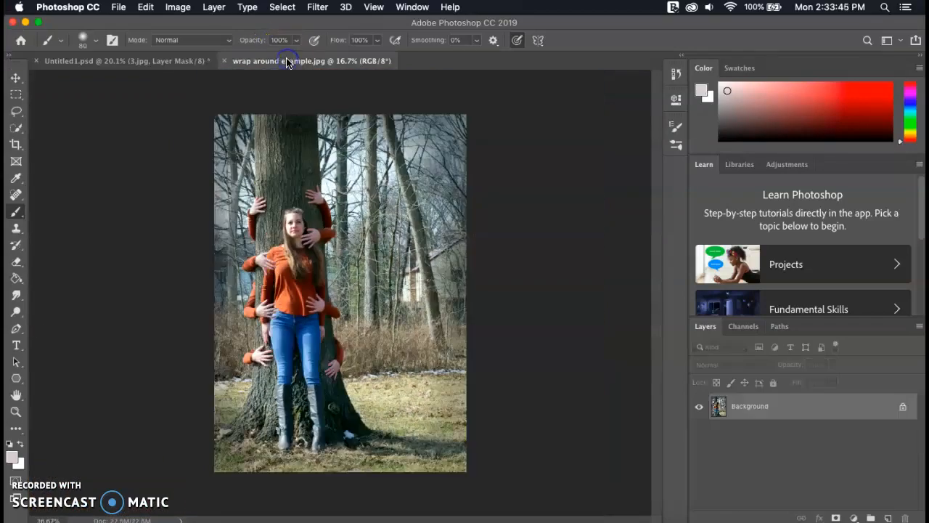
scroll(184, 249, up, 3)
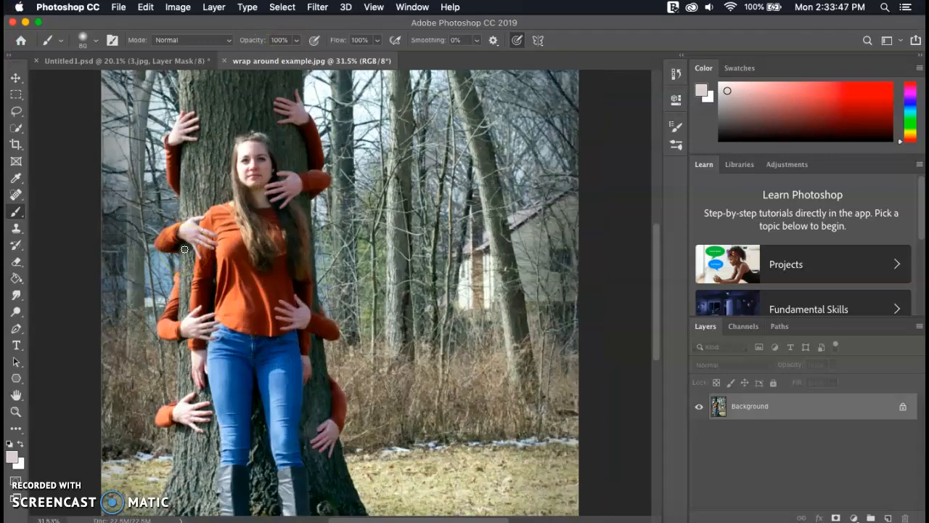
scroll(184, 249, left, 3)
scroll(185, 249, up, 3)
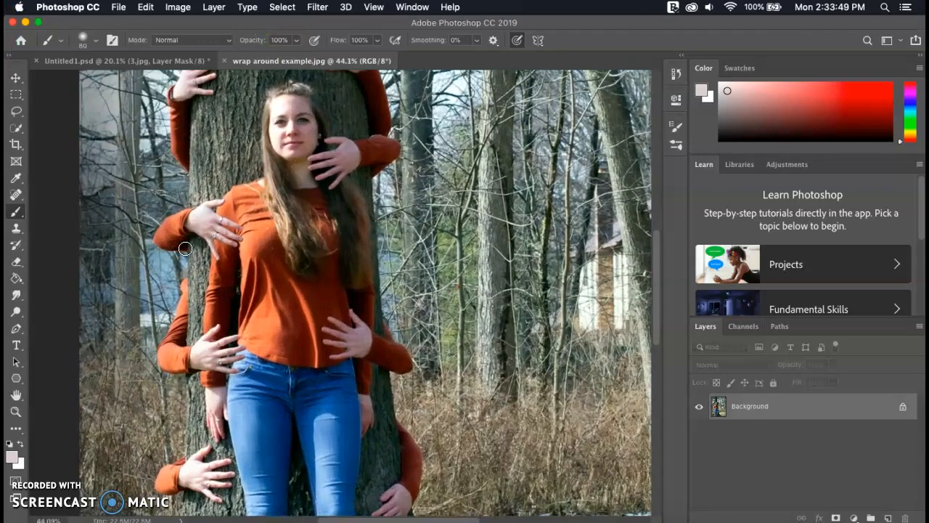
scroll(186, 249, down, 5)
scroll(185, 249, up, 5)
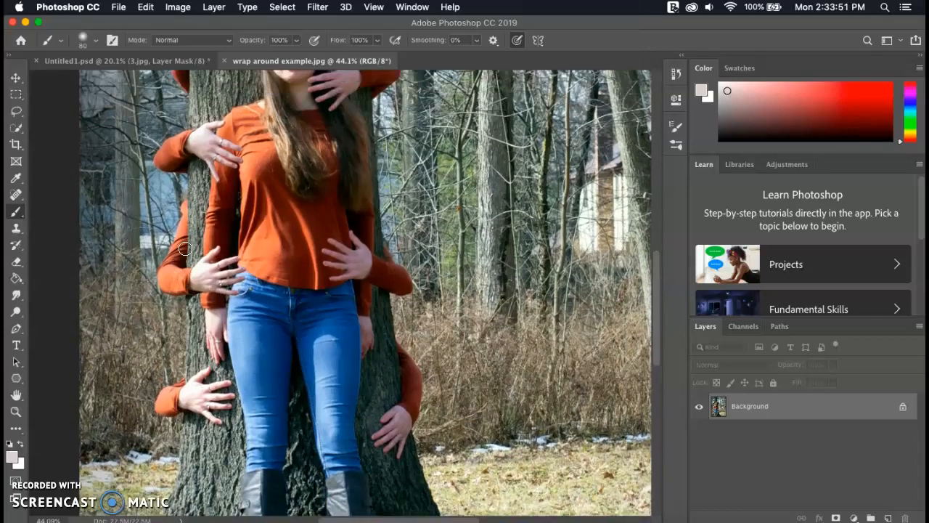
scroll(185, 249, up, 3)
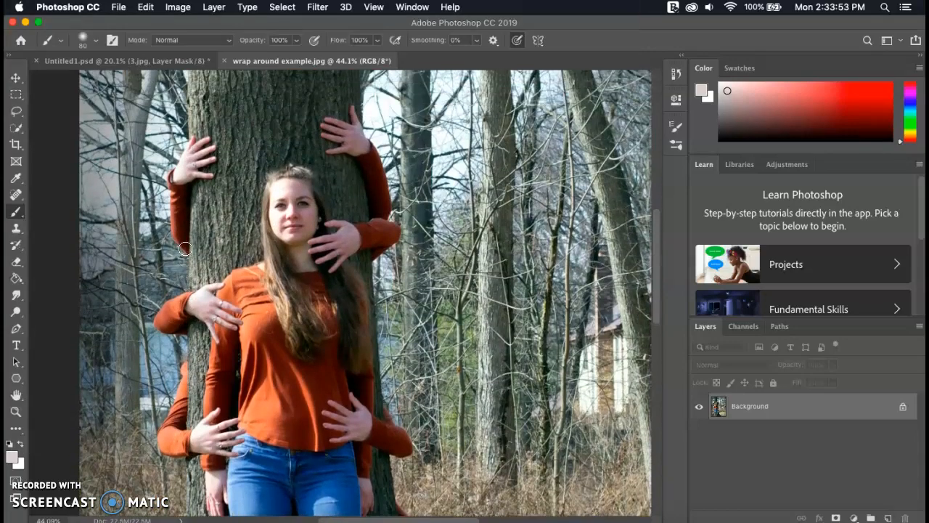
scroll(185, 249, down, 3)
scroll(186, 249, down, 4)
scroll(185, 249, up, 1)
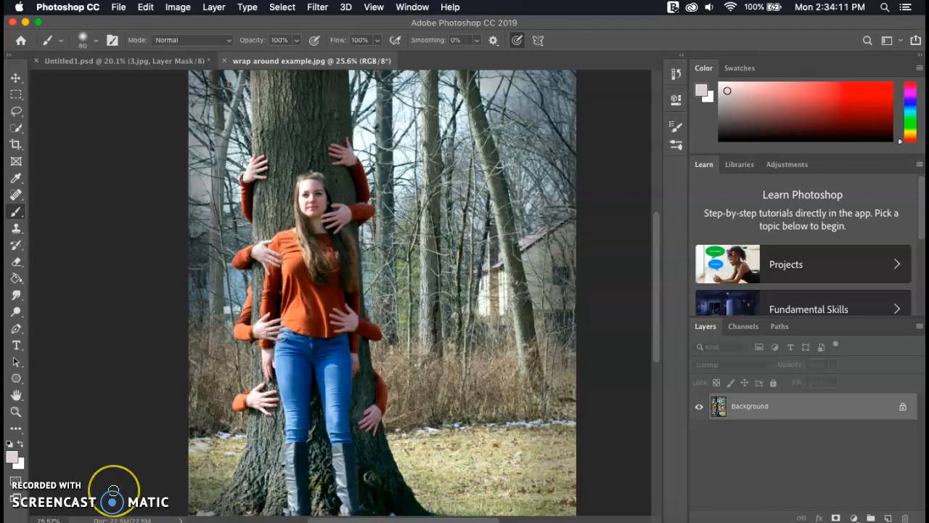
scroll(114, 491, down, 2)
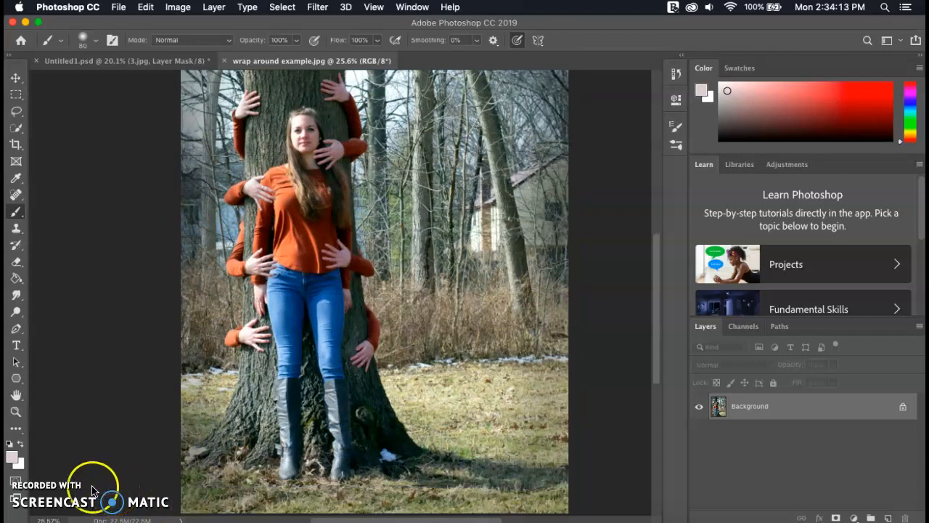